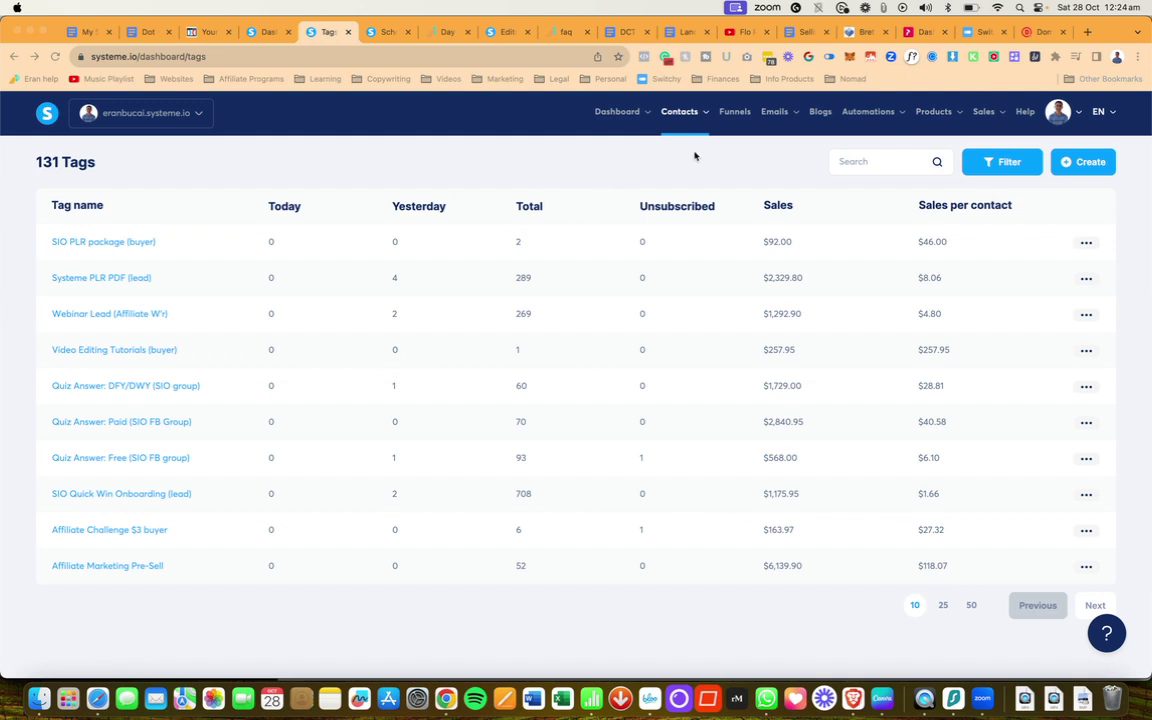
Step: Create a new contact tag named Email Sequence Trigger Demo
click(1082, 166)
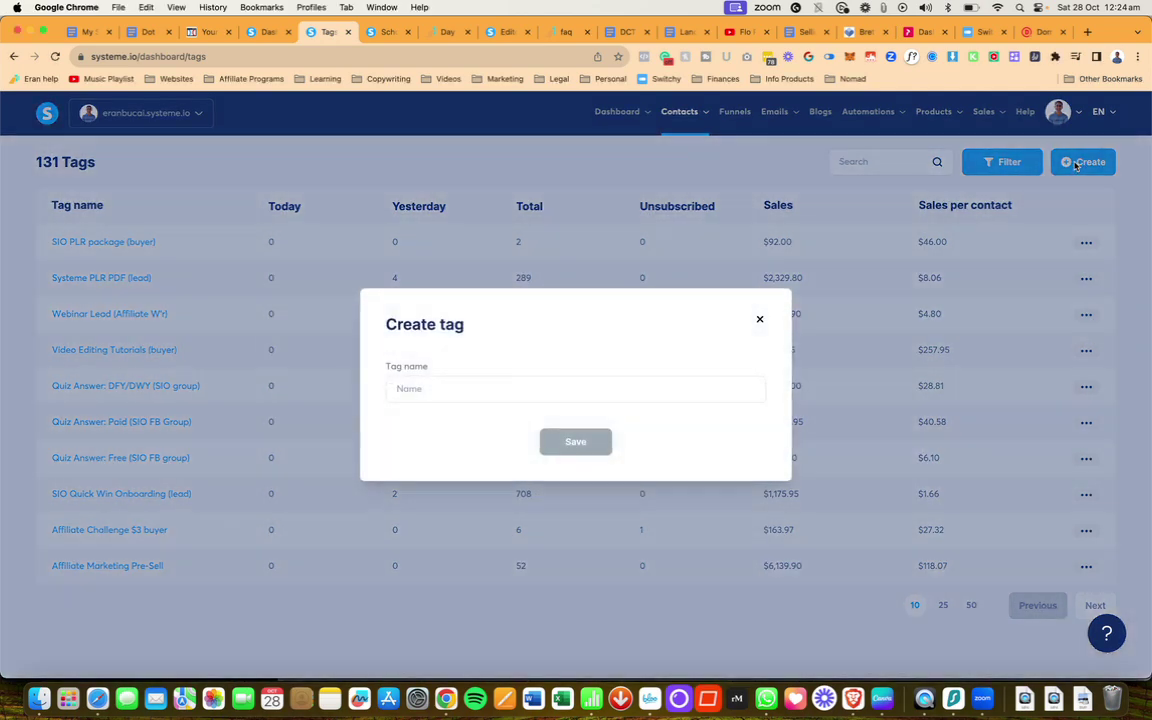
click(522, 382)
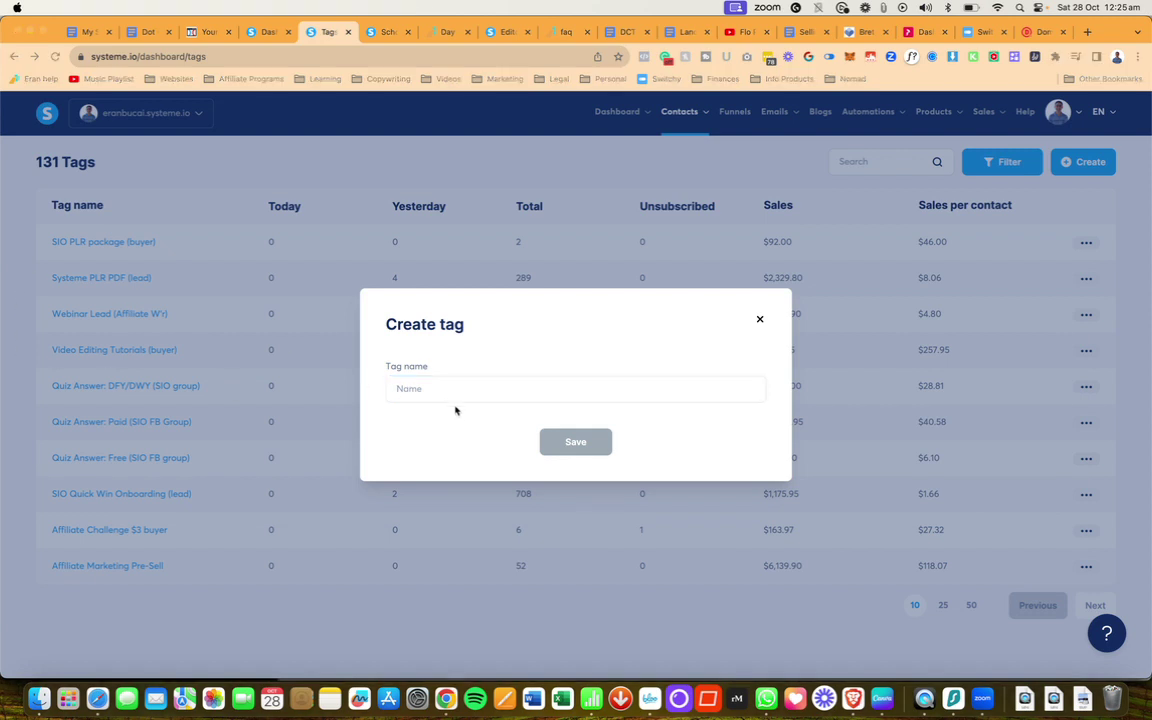
text(Email )
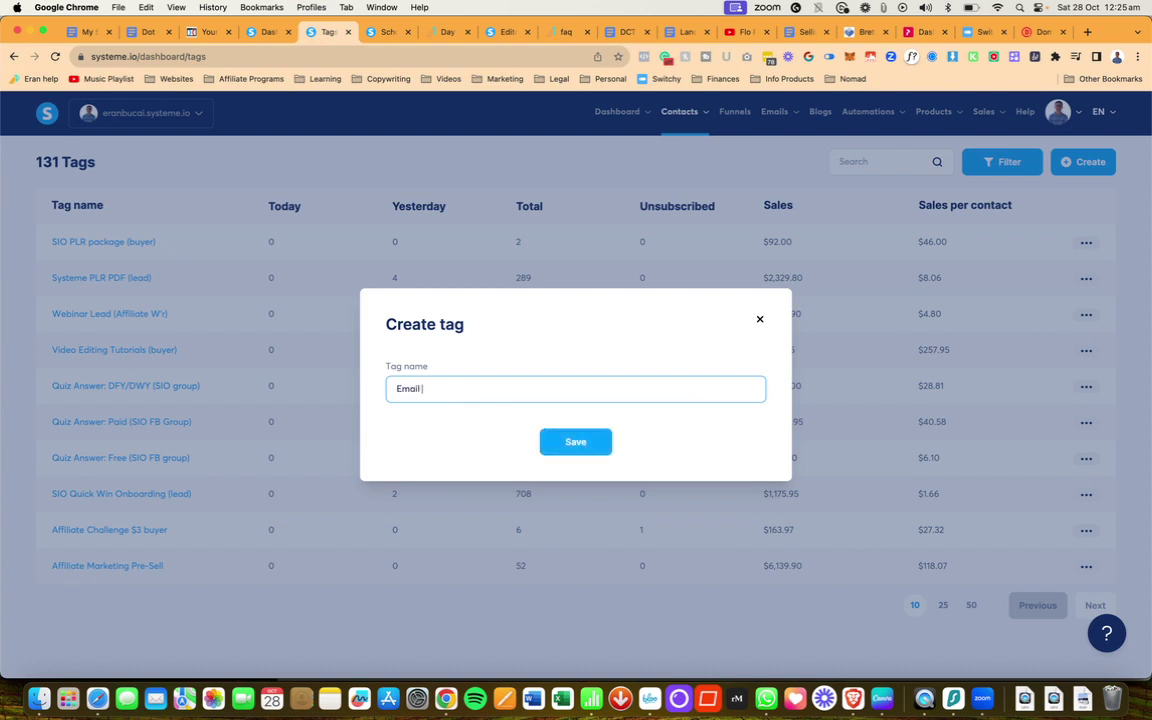
text(Sequence Trigger Demo)
click(596, 442)
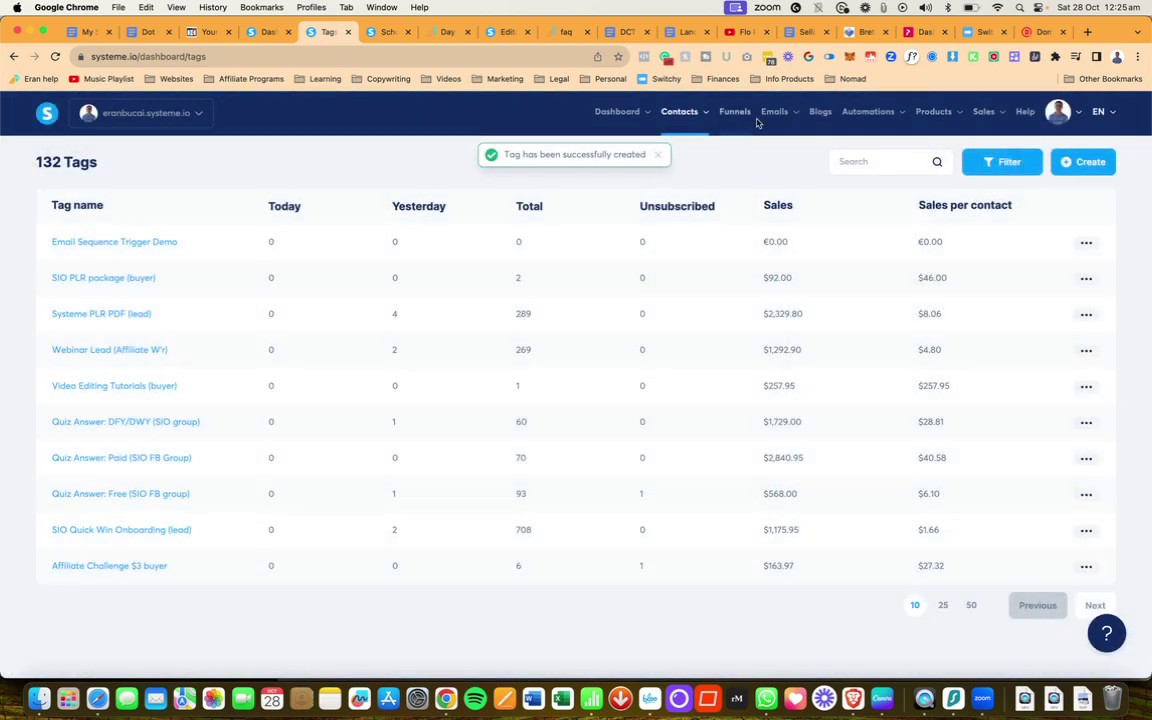
Step: Open the list of email campaigns to view the existing sequences
mouse_move(773, 113)
click(773, 166)
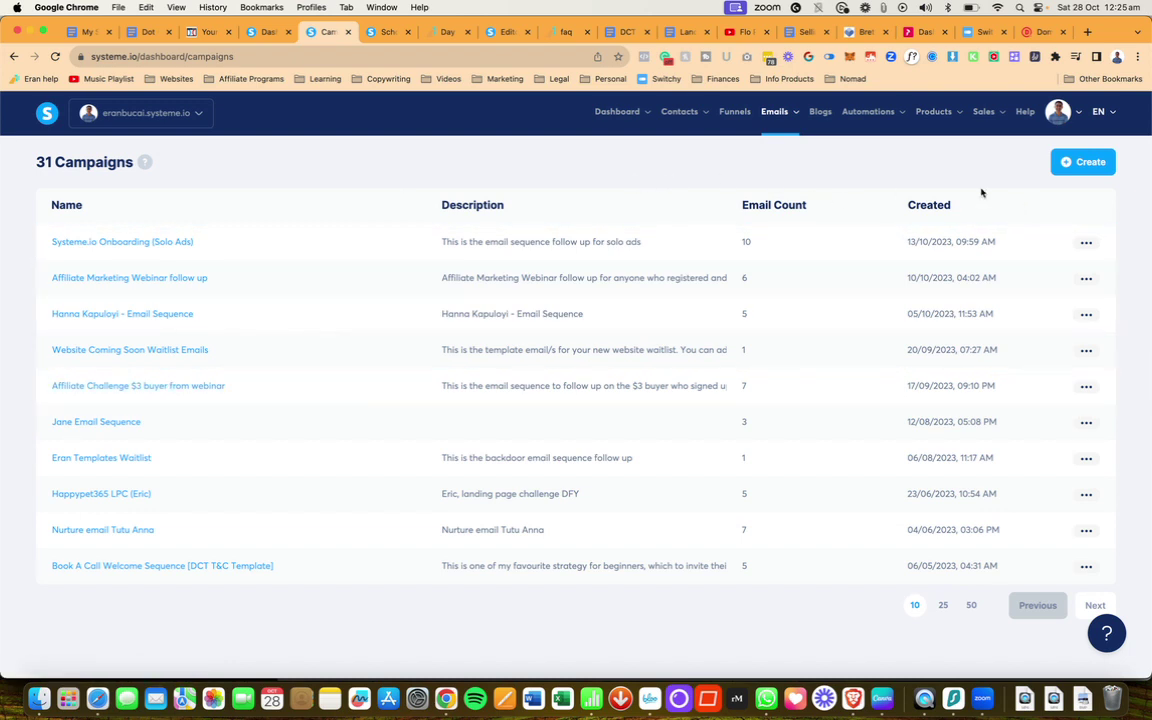
mouse_move(961, 120)
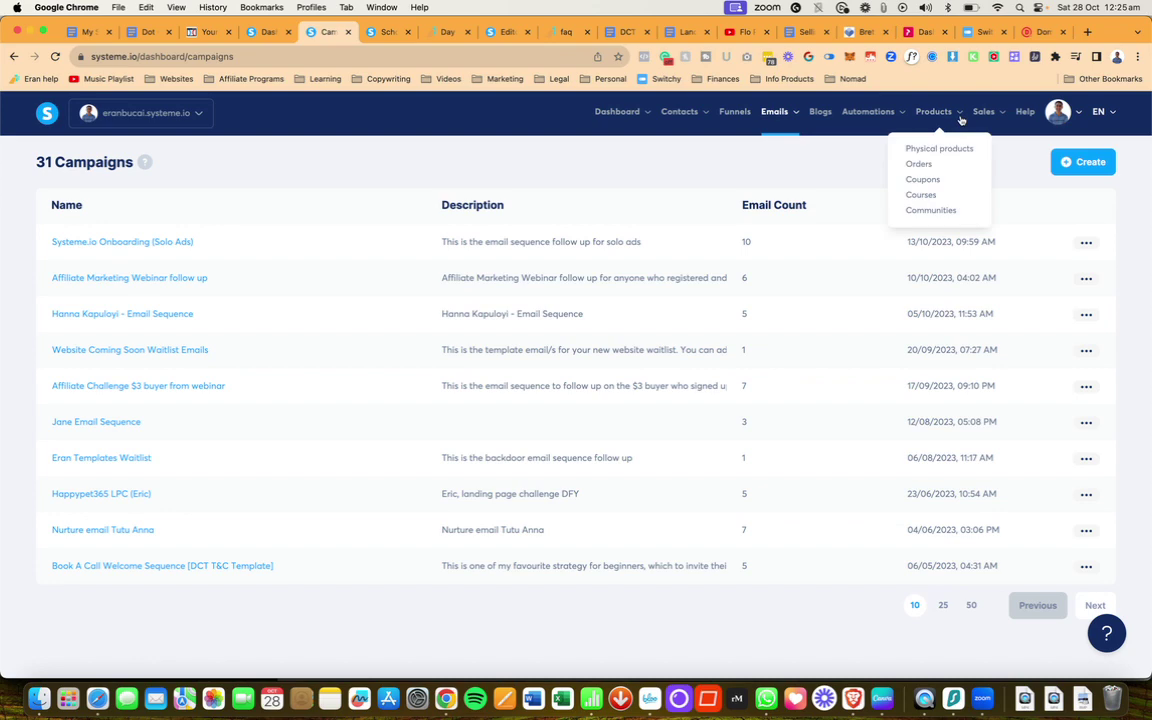
Step: Create a new automation workflow named Trigger Email Sequence Demo
mouse_move(868, 113)
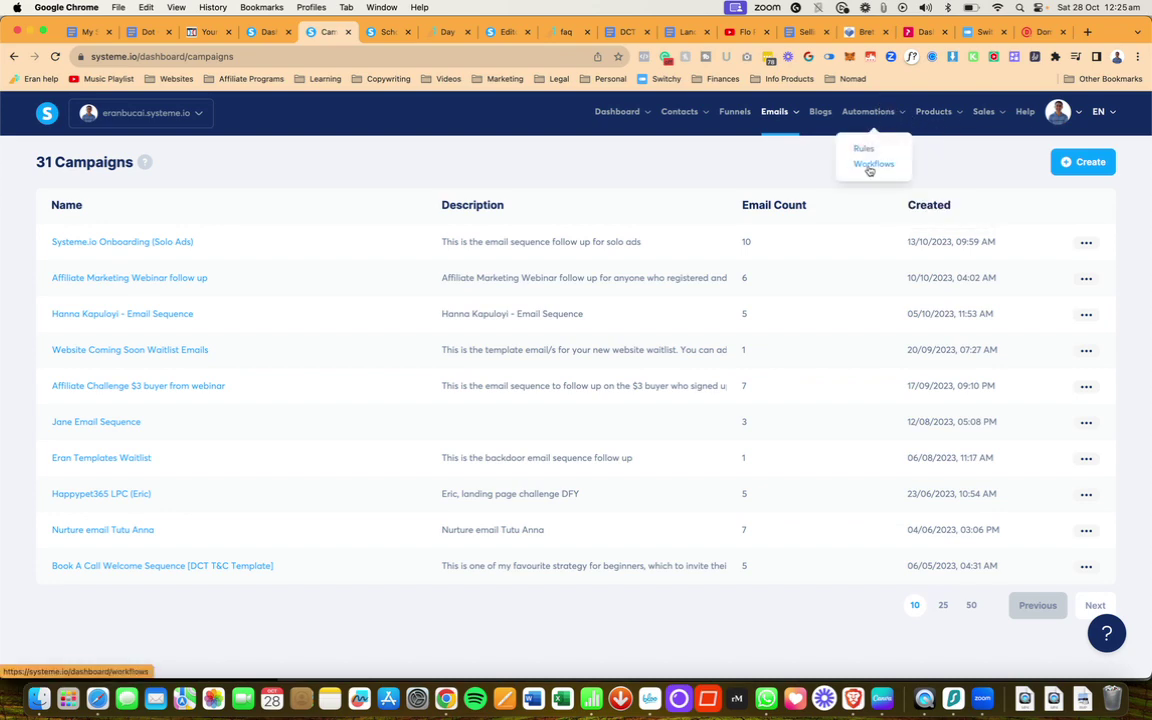
click(870, 167)
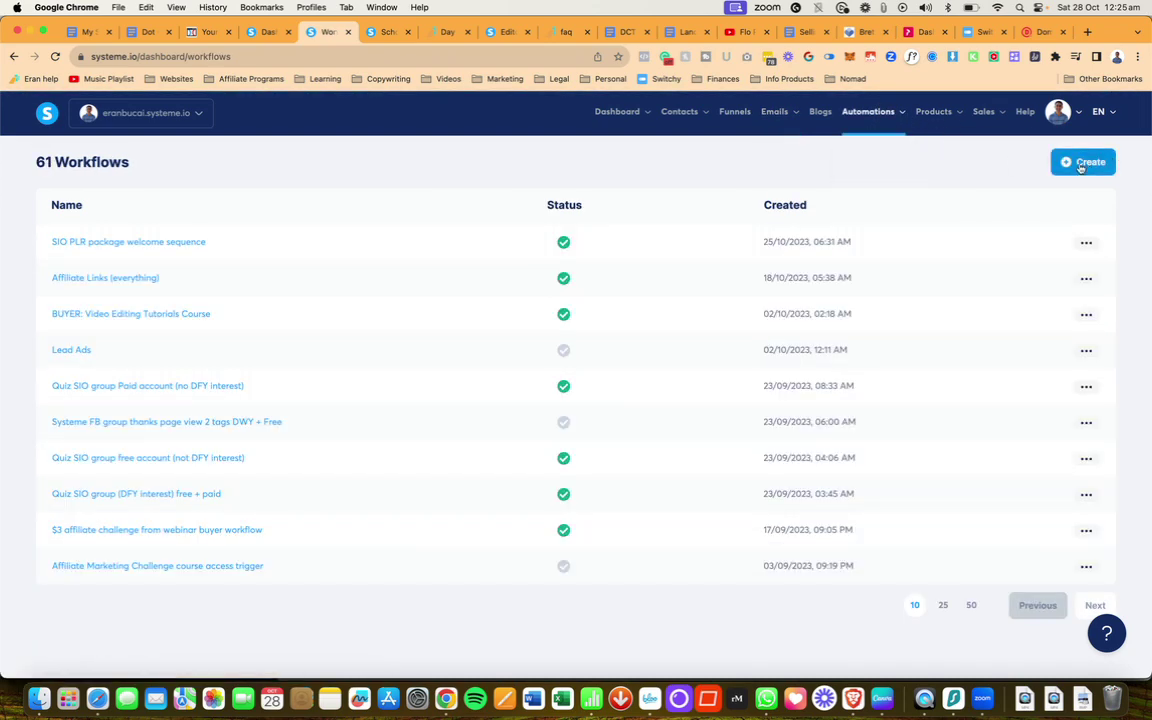
click(1080, 164)
click(537, 385)
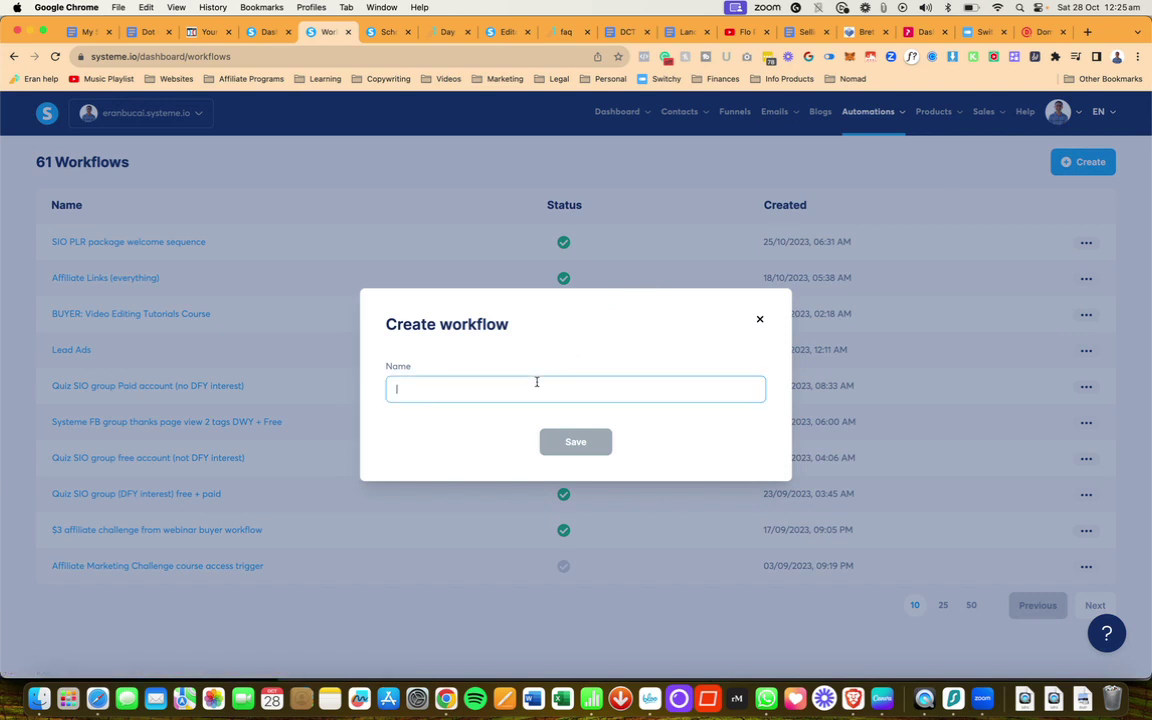
text(Trigger Email)
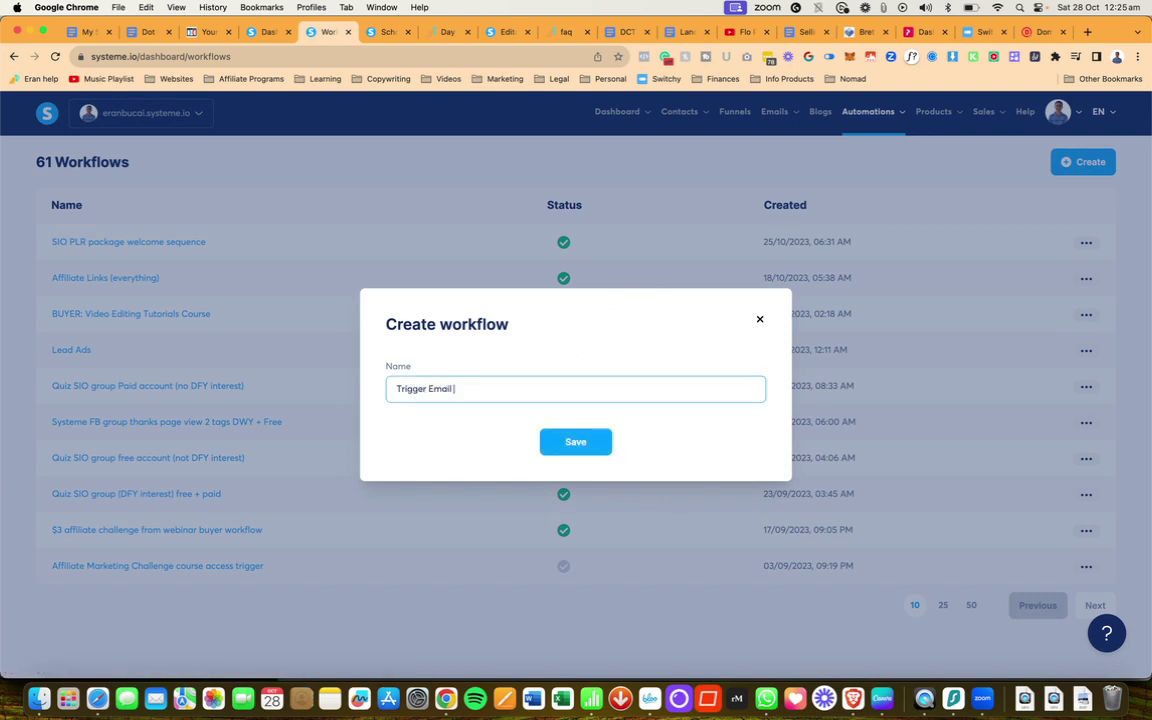
text( Sequence Demo)
click(575, 441)
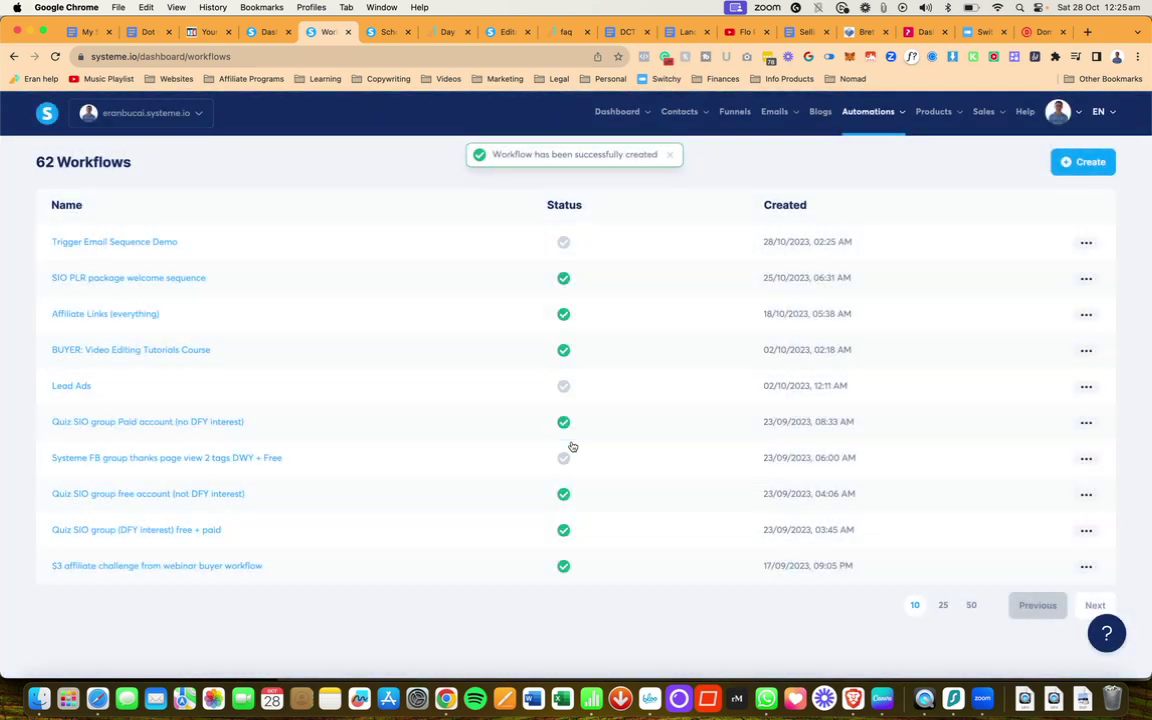
Step: Open the Trigger Email Sequence Demo workflow and add a Tag added trigger for the Email Sequence Trigger Demo tag
click(166, 245)
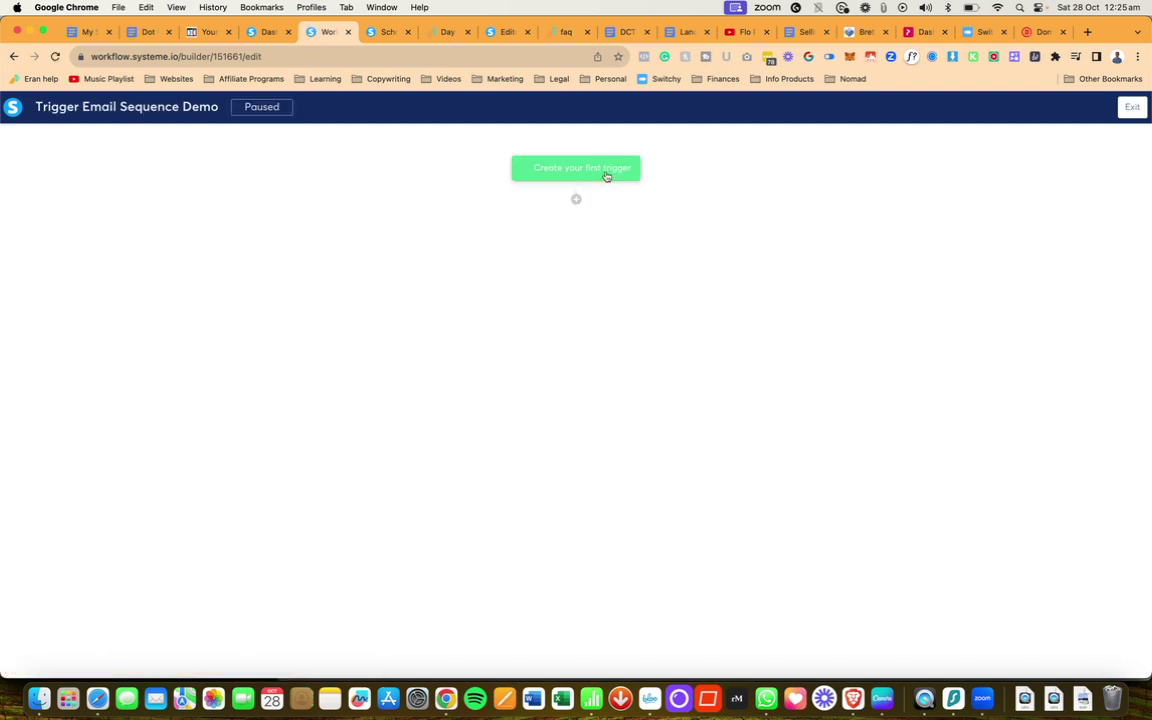
click(606, 174)
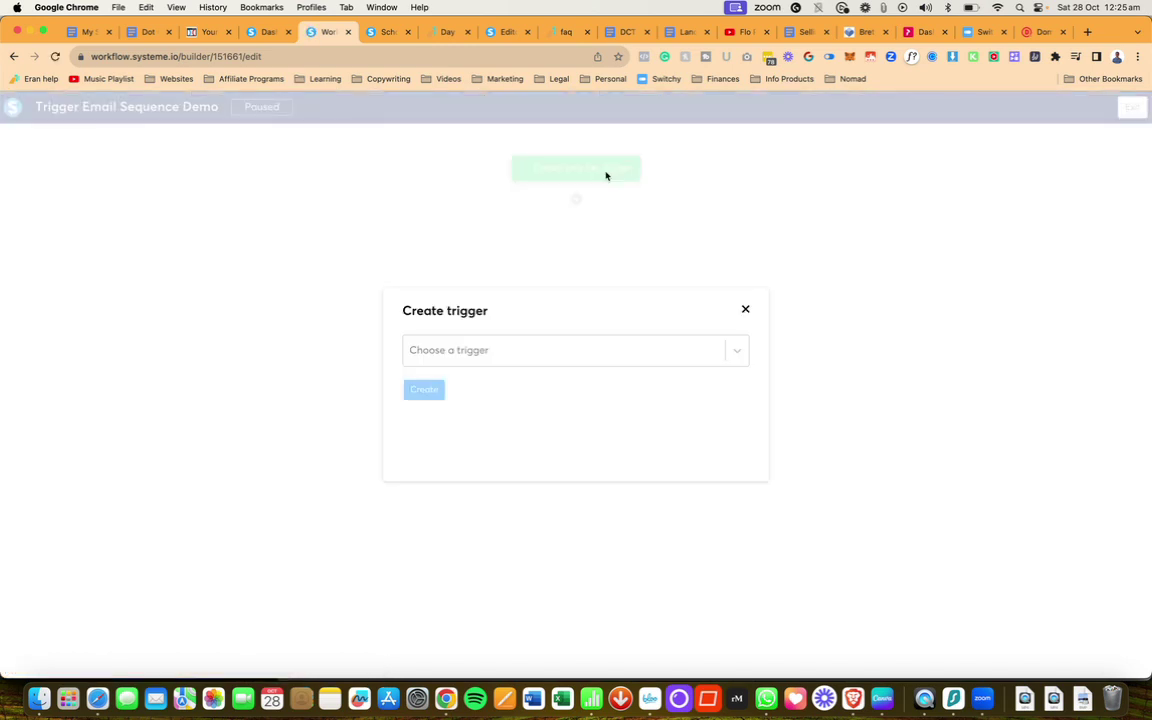
click(730, 352)
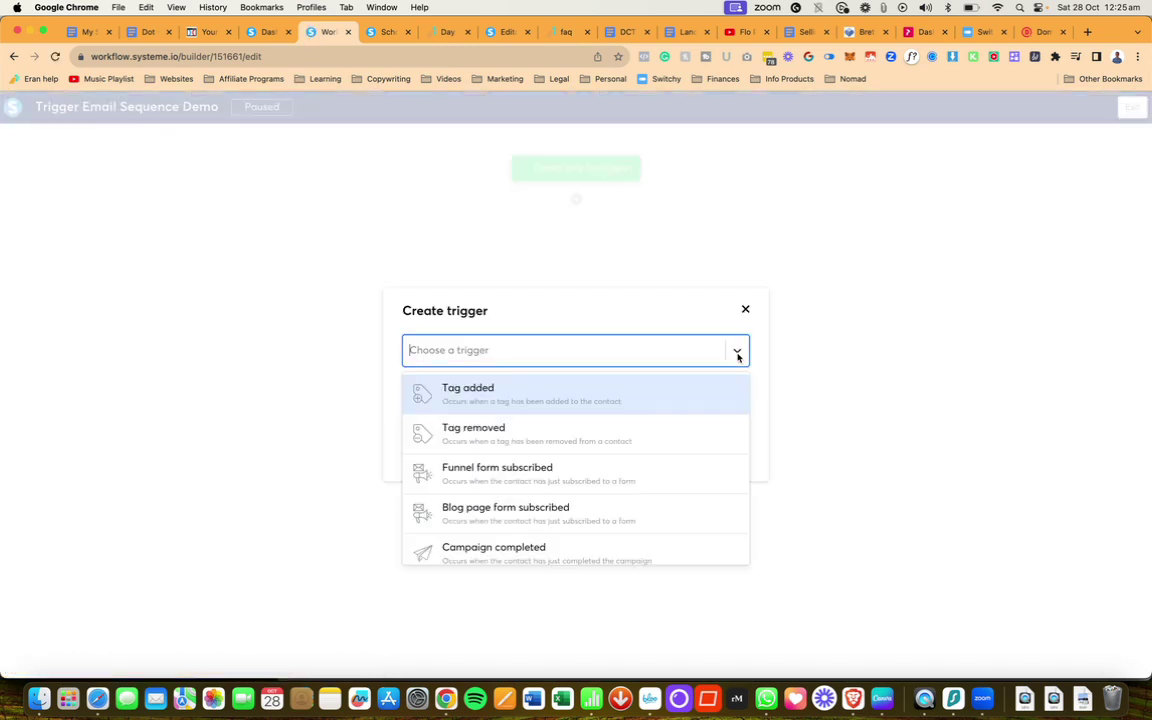
click(486, 397)
click(494, 392)
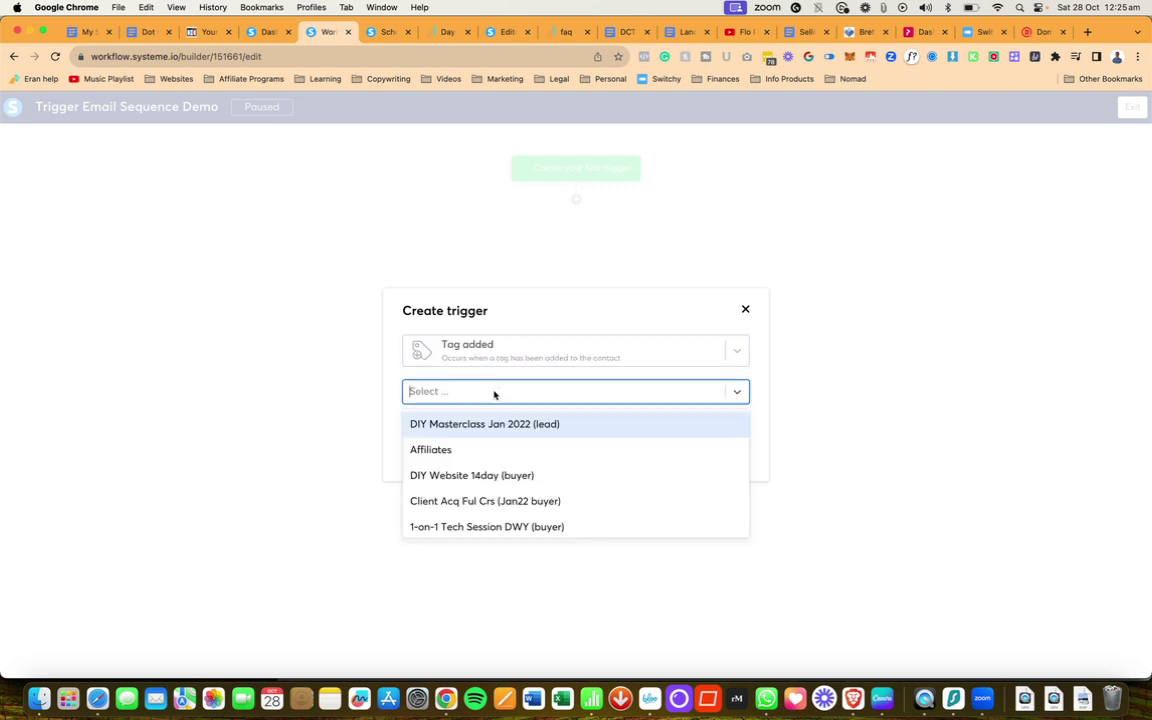
text(demo)
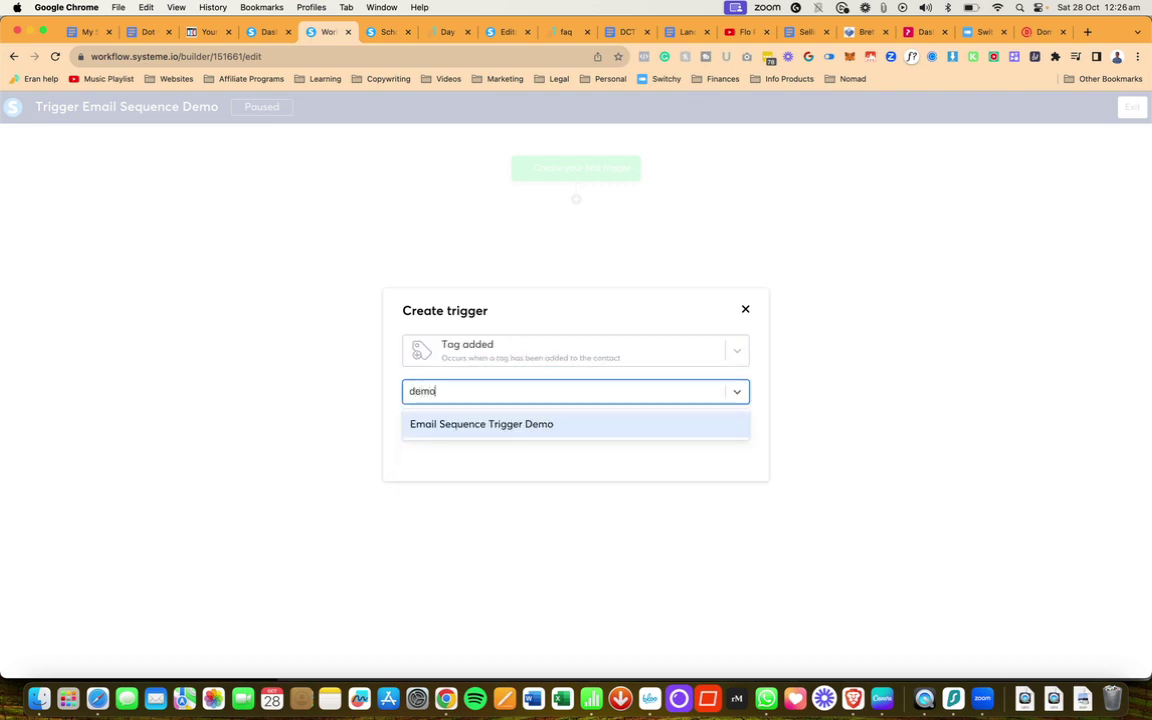
click(482, 424)
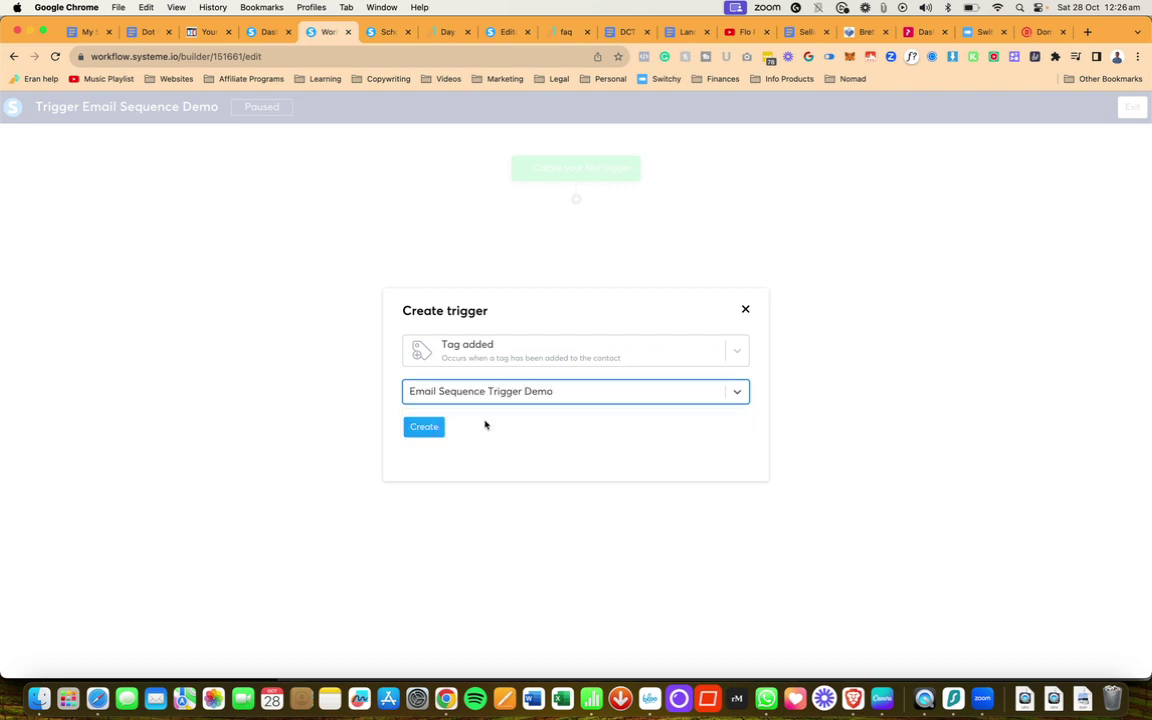
click(424, 428)
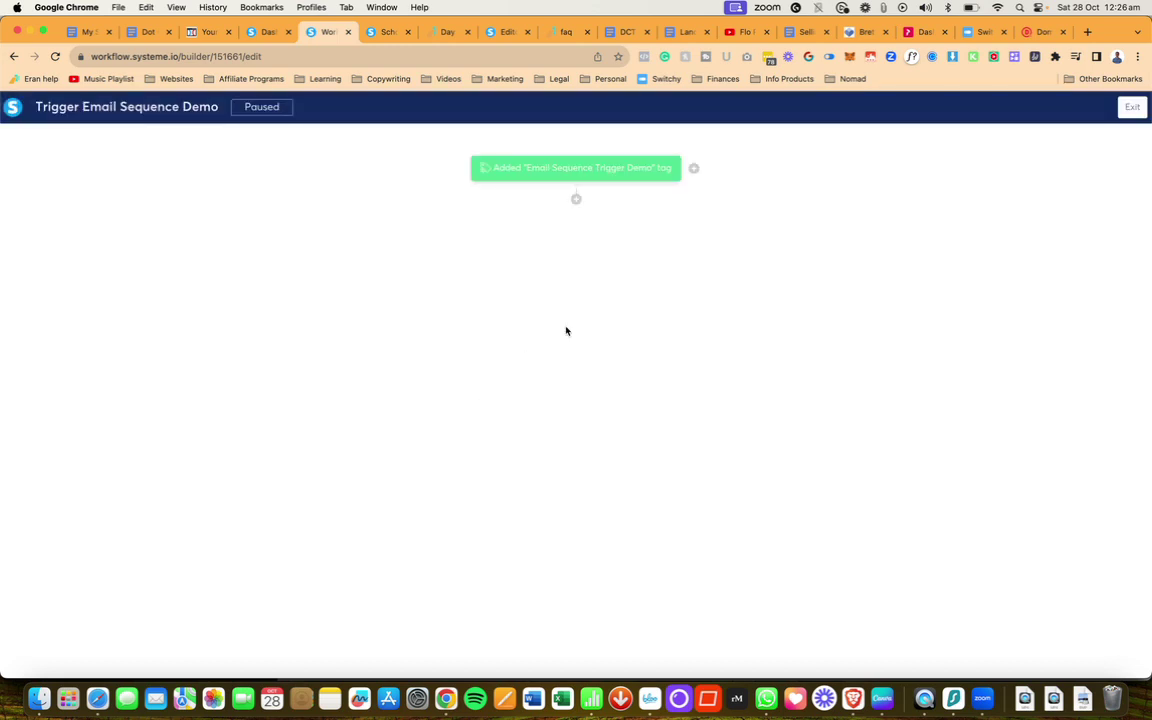
Step: Start an action step below the tag trigger and set its type to Subscribe to campaign
click(576, 200)
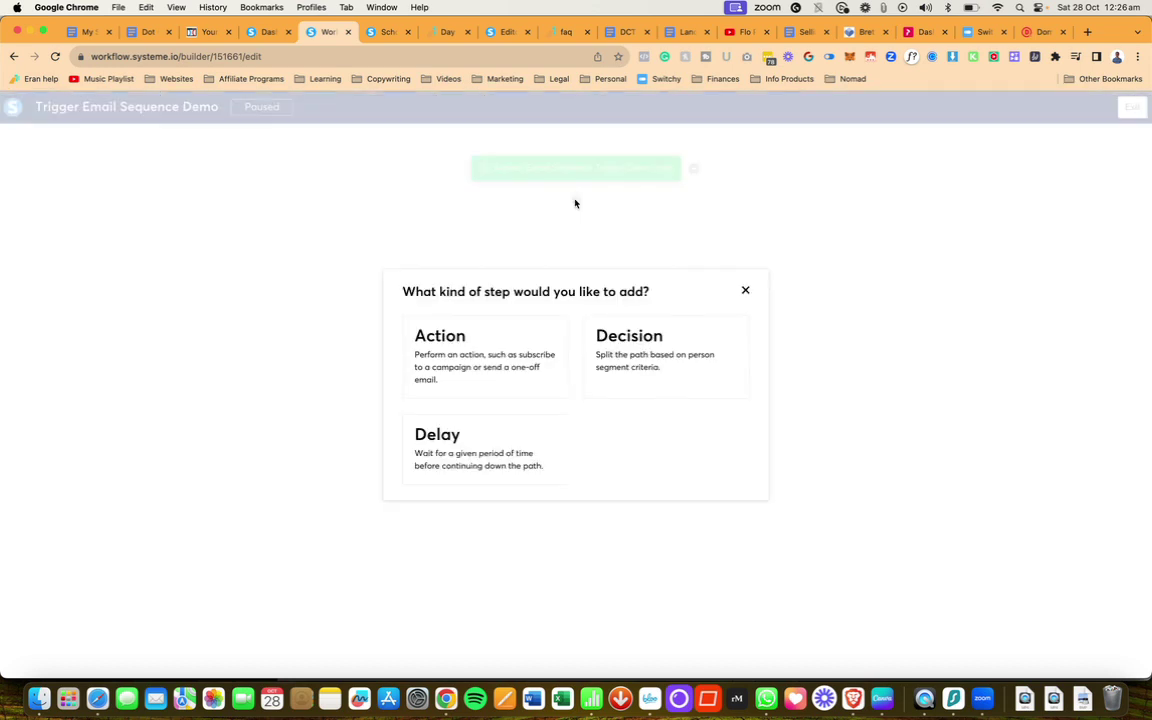
click(491, 379)
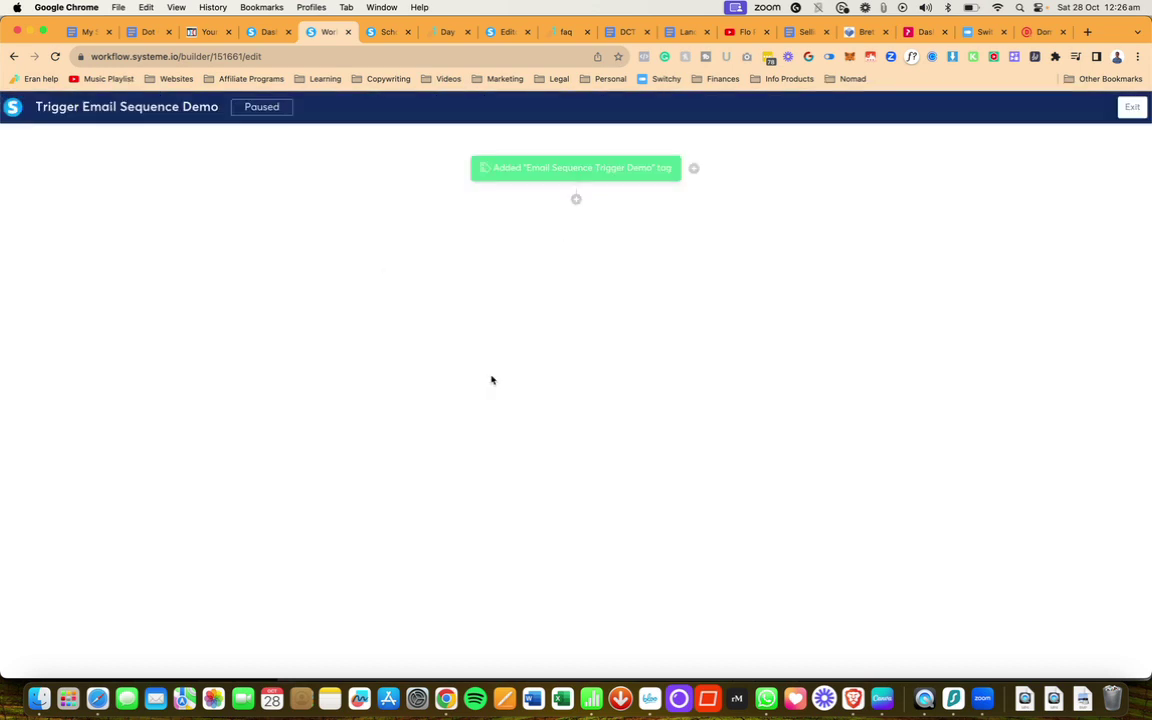
click(735, 353)
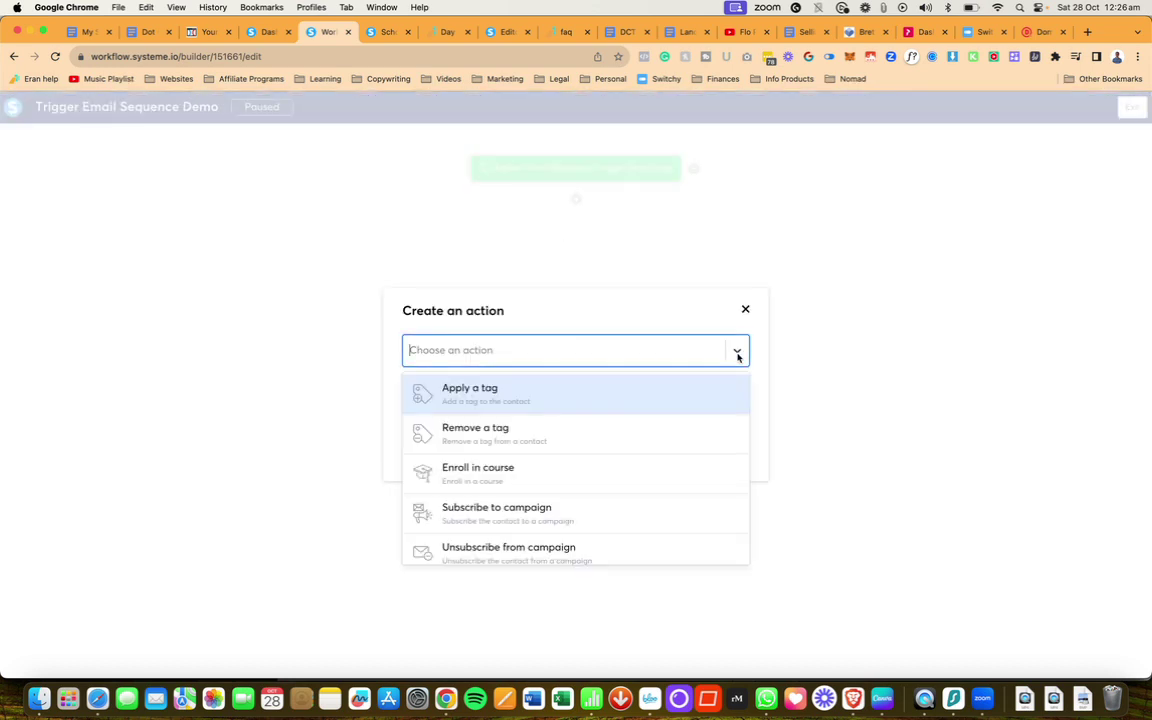
scroll(588, 492, down, 2)
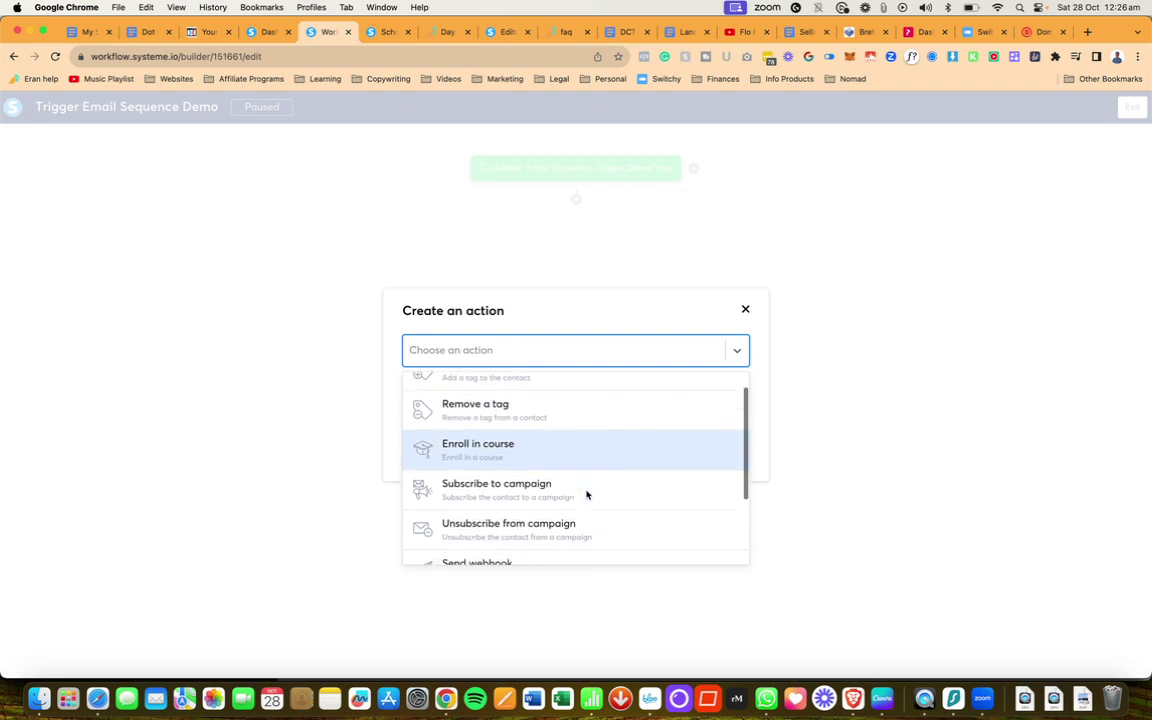
click(518, 491)
Step: Browse the available campaigns and select Custom Intro Video buyer for the subscribe action
click(586, 393)
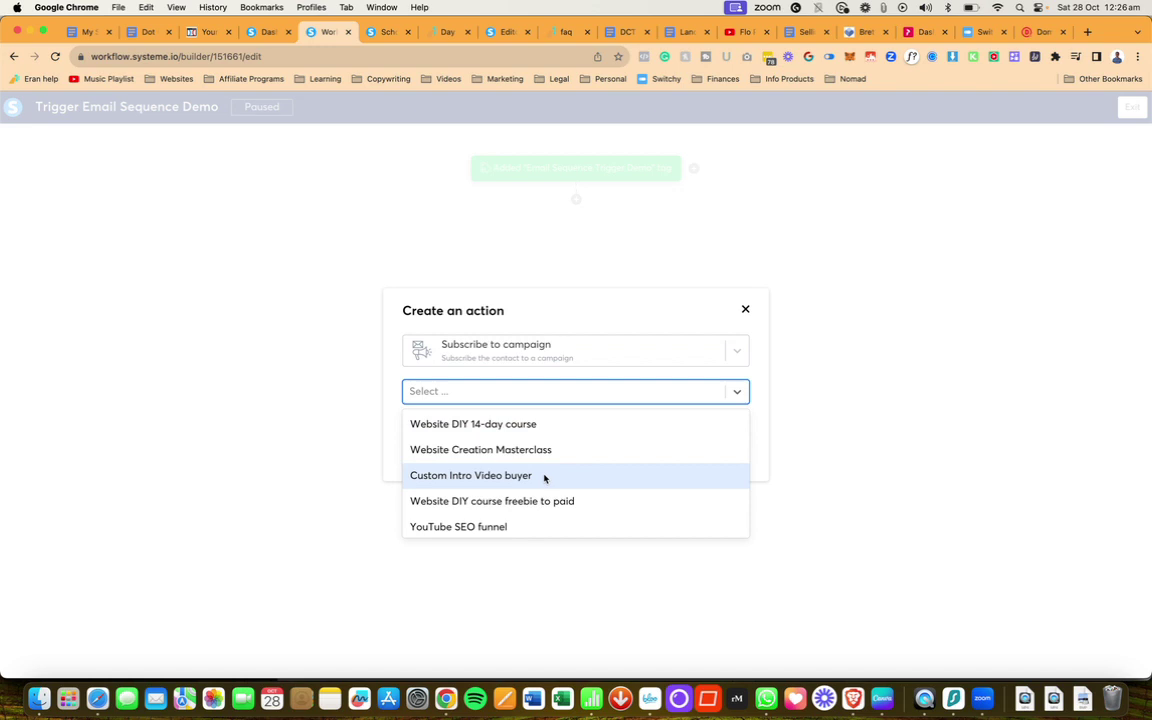
scroll(545, 476, down, 4)
scroll(545, 478, down, 4)
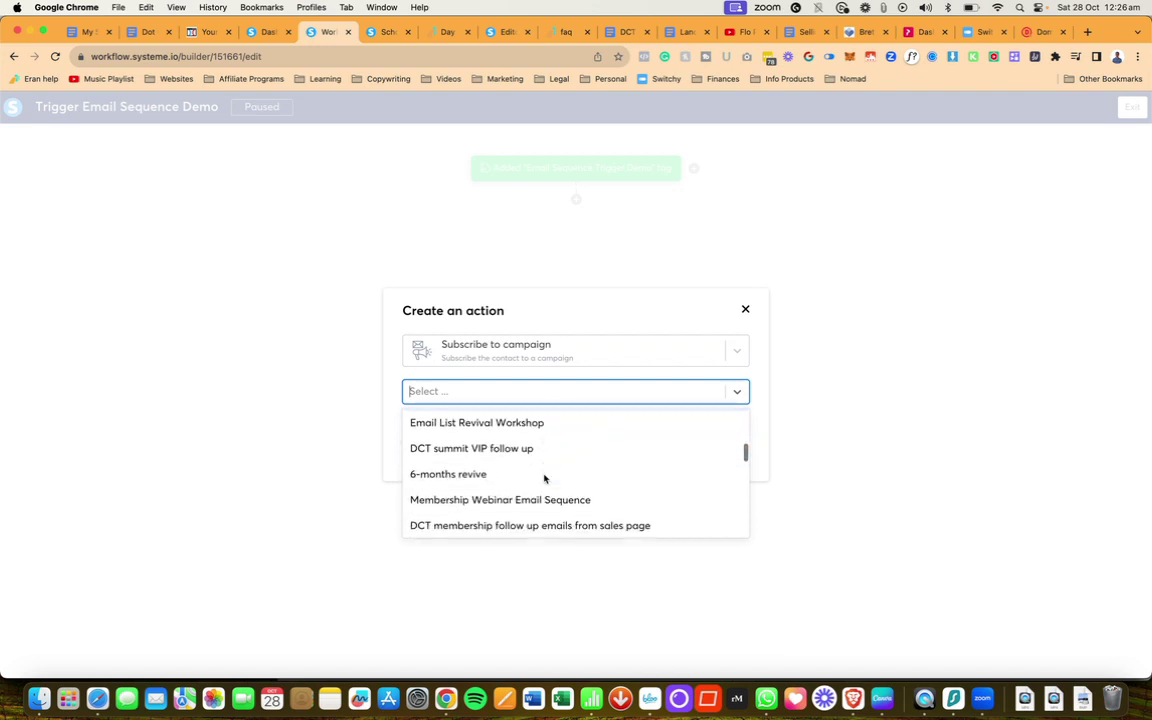
scroll(545, 478, down, 3)
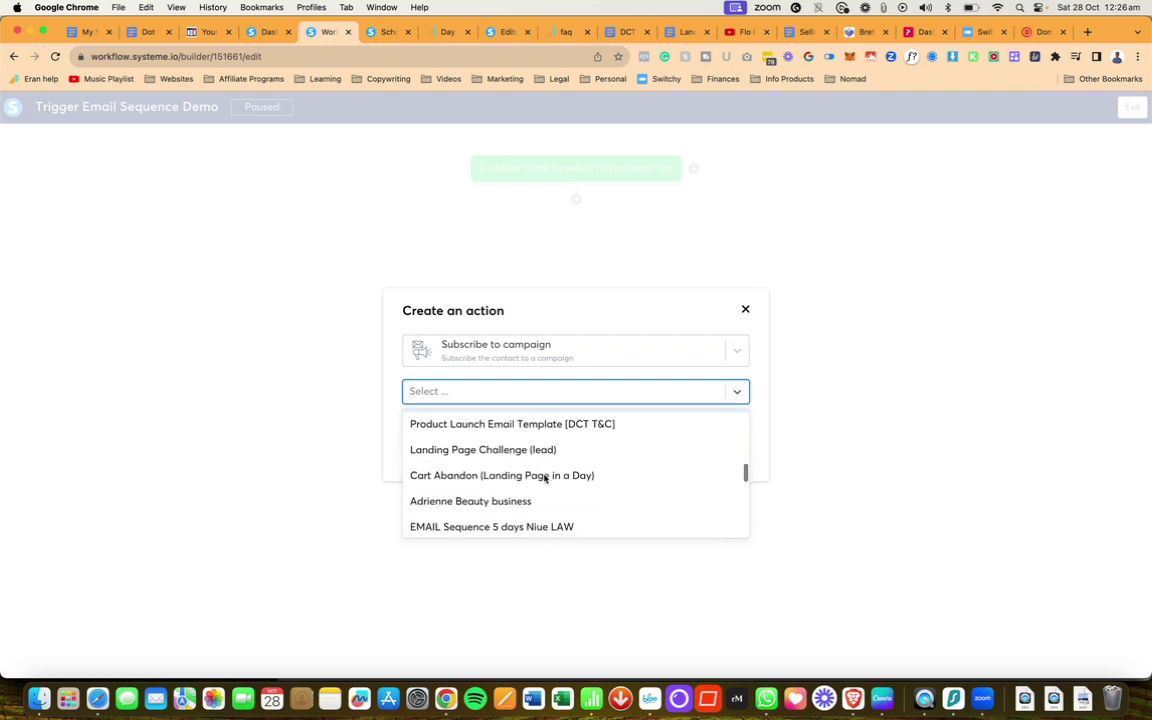
scroll(545, 478, up, 3)
scroll(545, 478, up, 10)
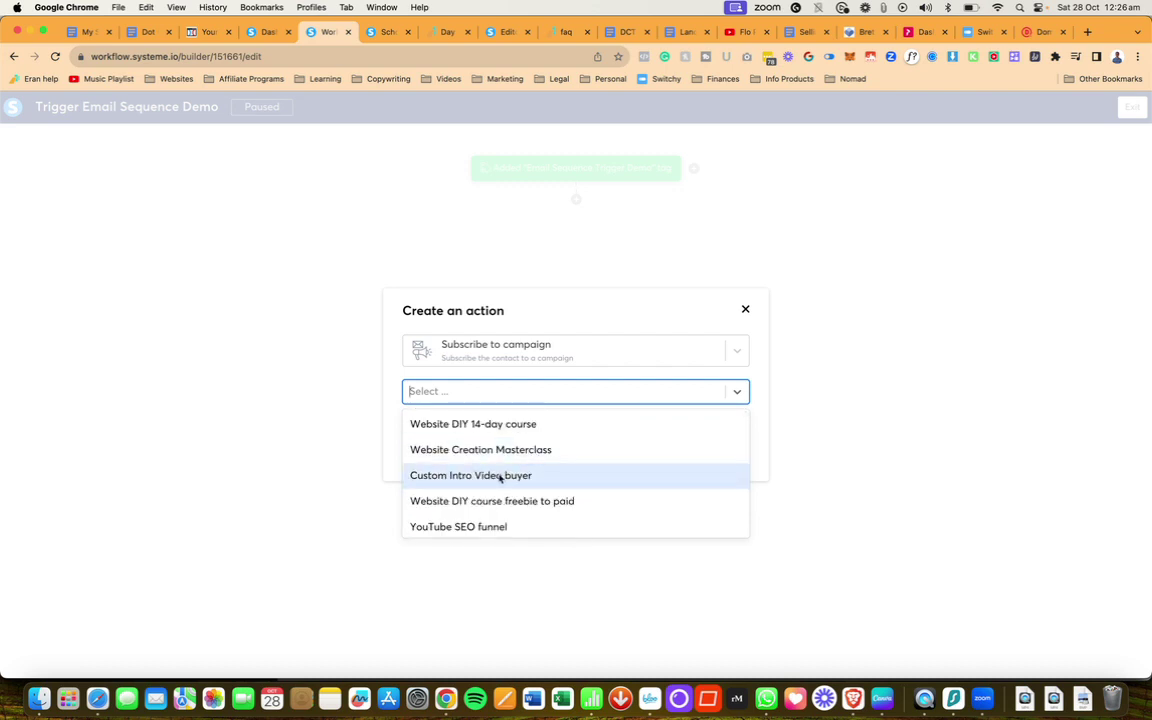
click(500, 476)
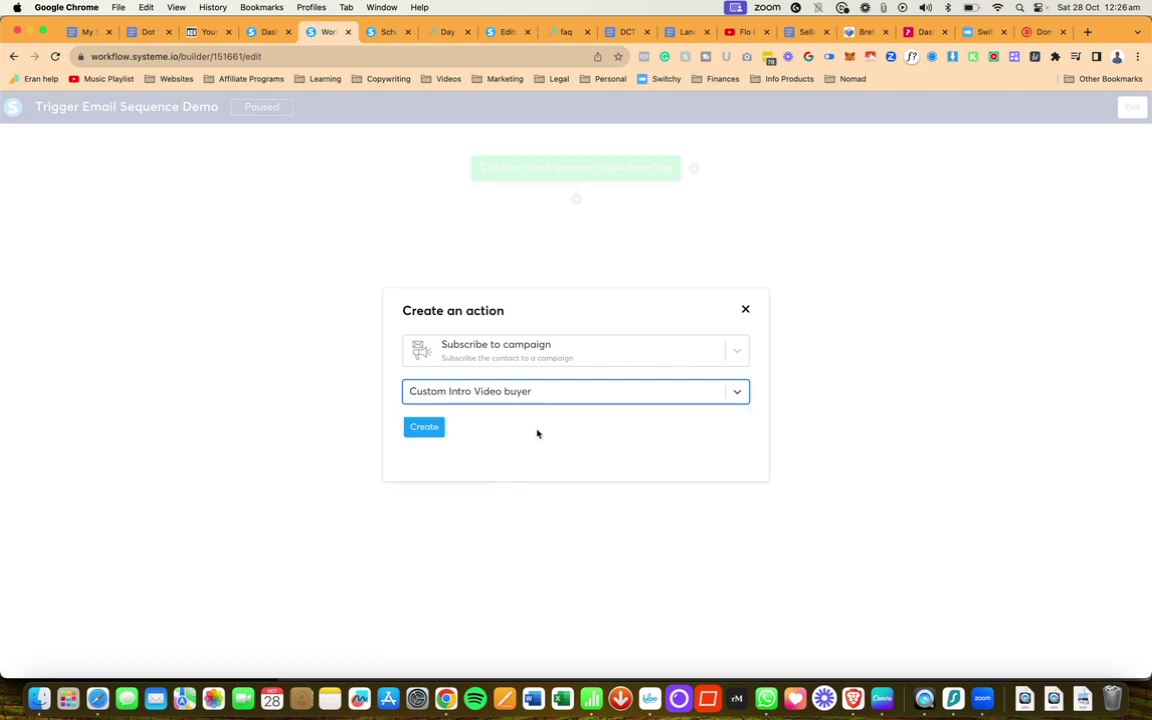
Step: Set the action's campaign to YouTube SEO funnel and create the action
click(555, 402)
click(490, 527)
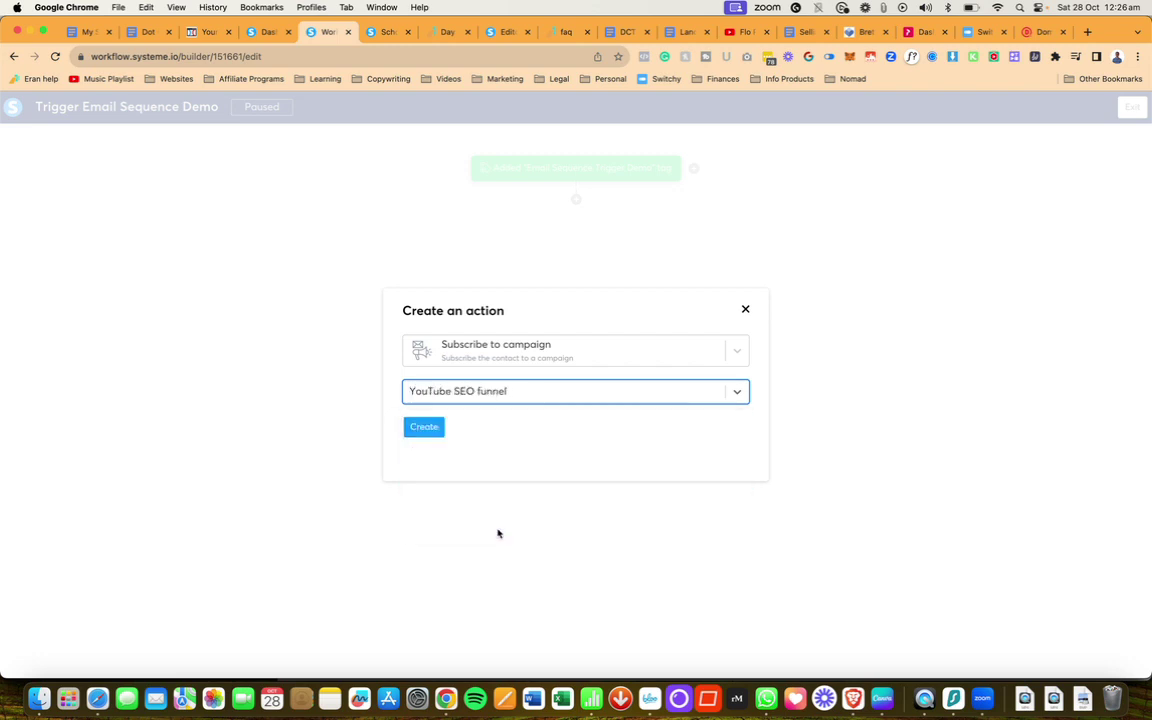
click(435, 431)
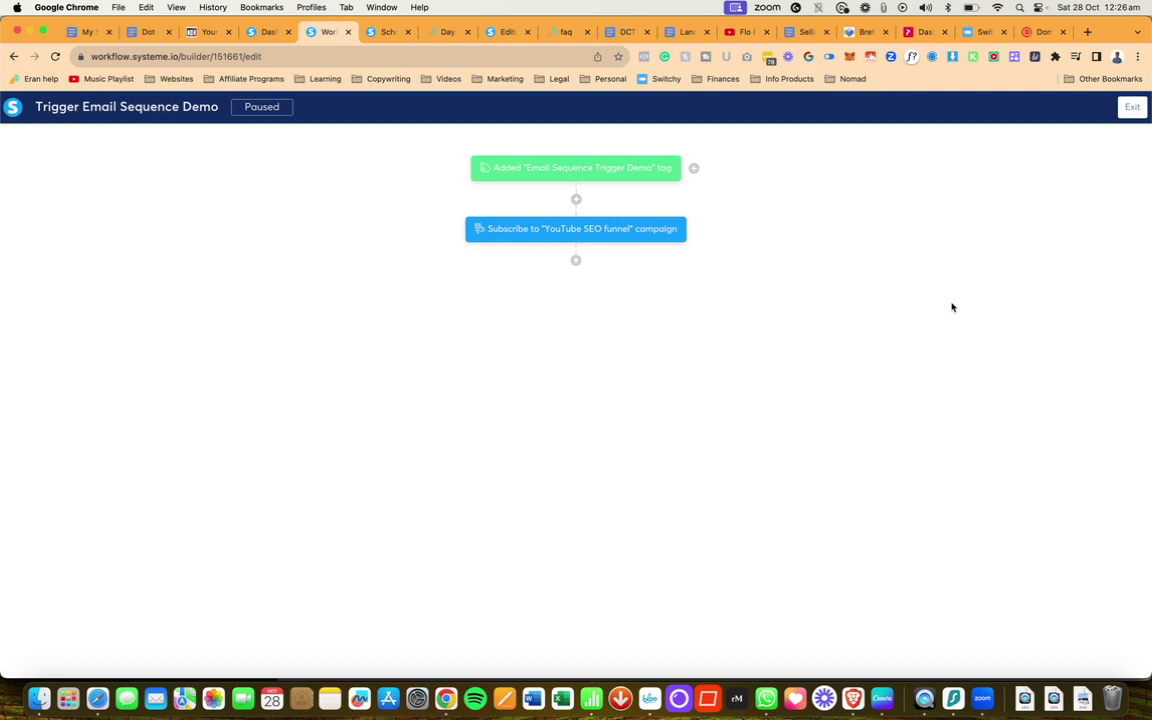
Step: Exit the workflow builder and activate the Trigger Email Sequence Demo workflow from the workflows list
click(1135, 112)
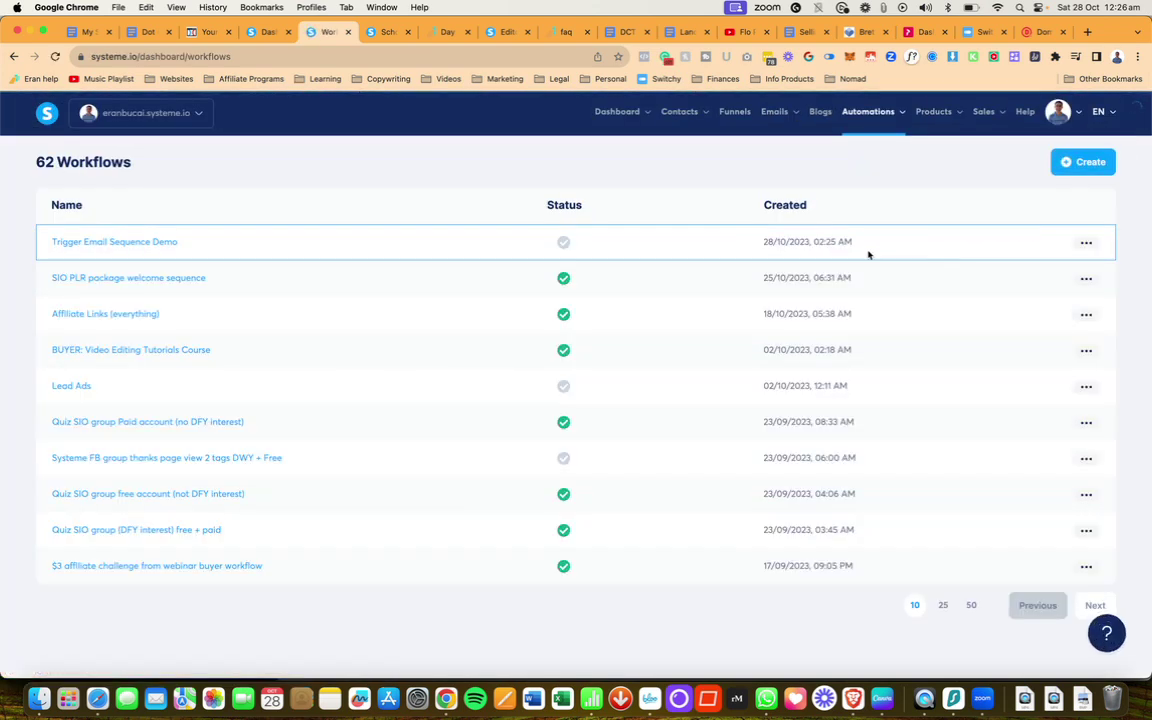
click(1086, 242)
click(1041, 248)
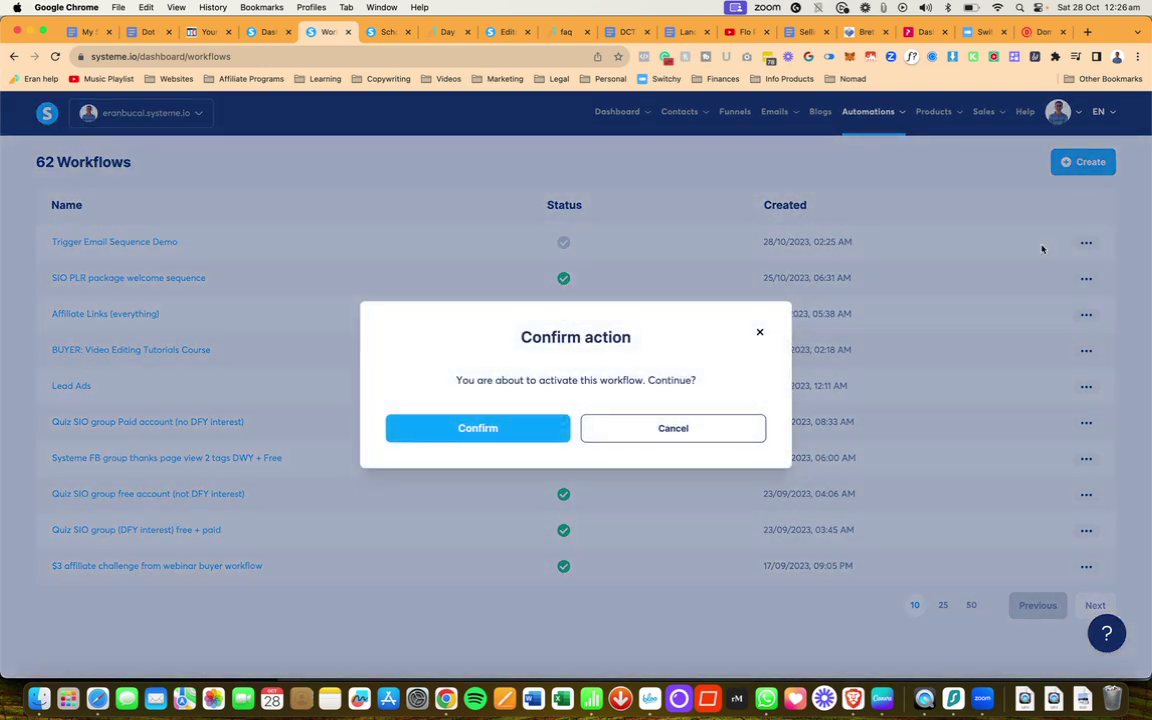
click(521, 430)
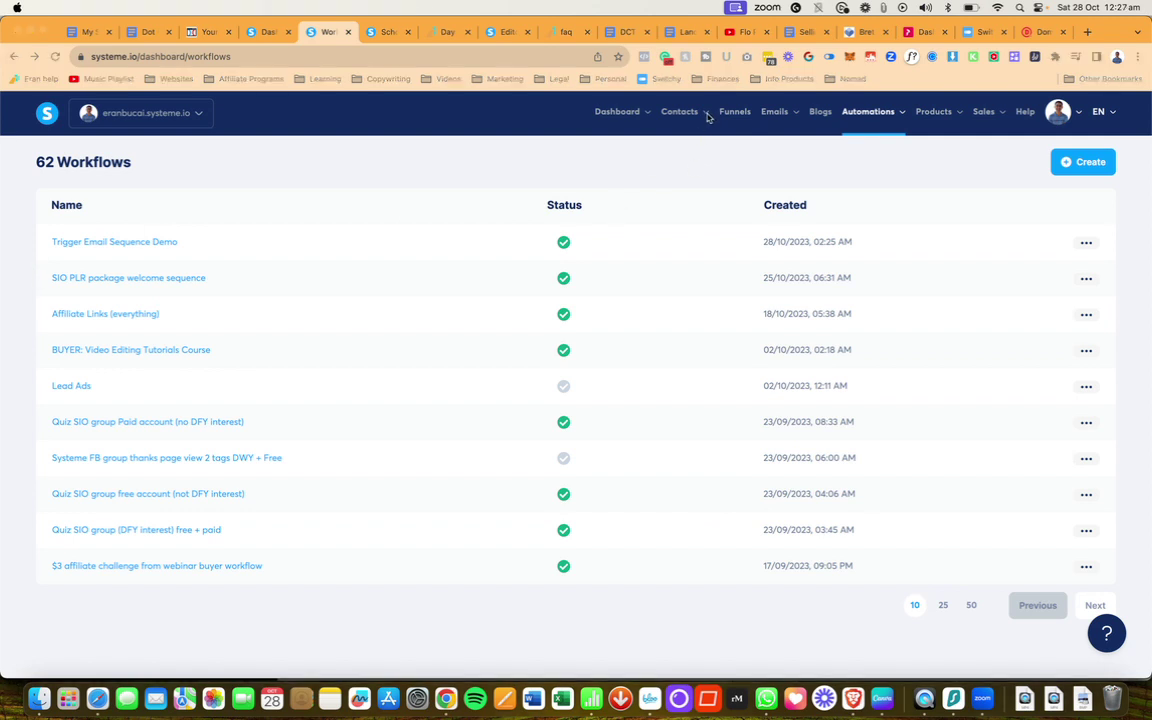
Step: Open the contacts list showing the contacts that match the e-mail filter
mouse_move(692, 116)
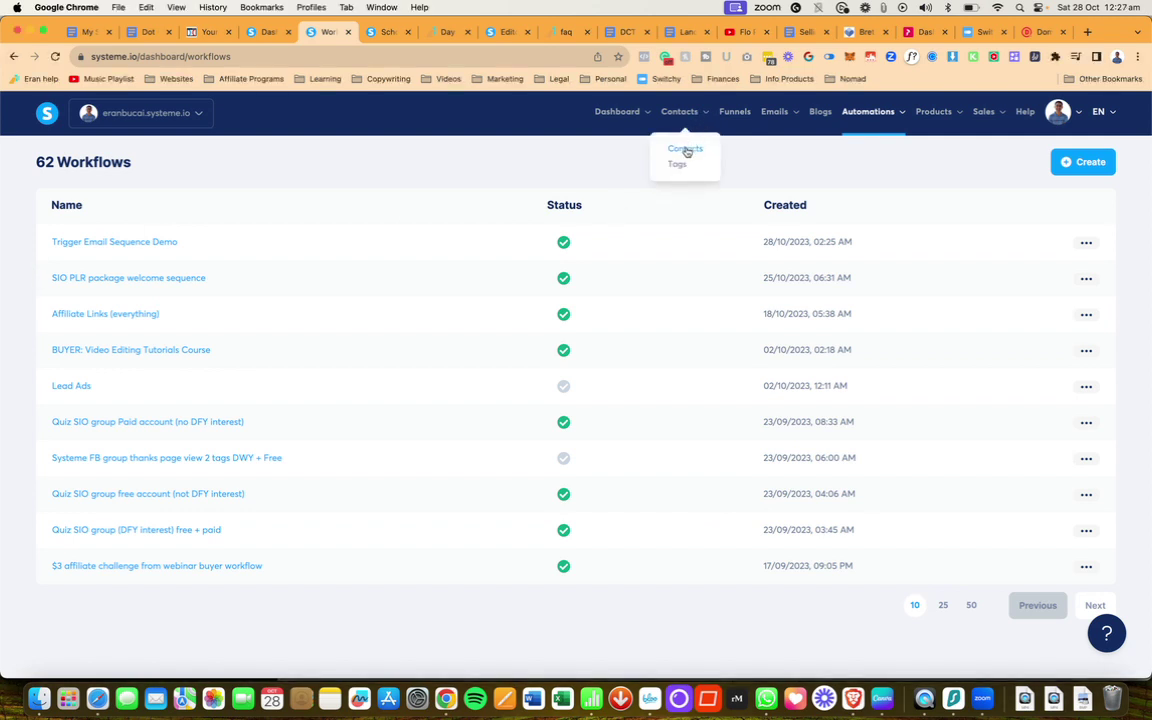
click(687, 151)
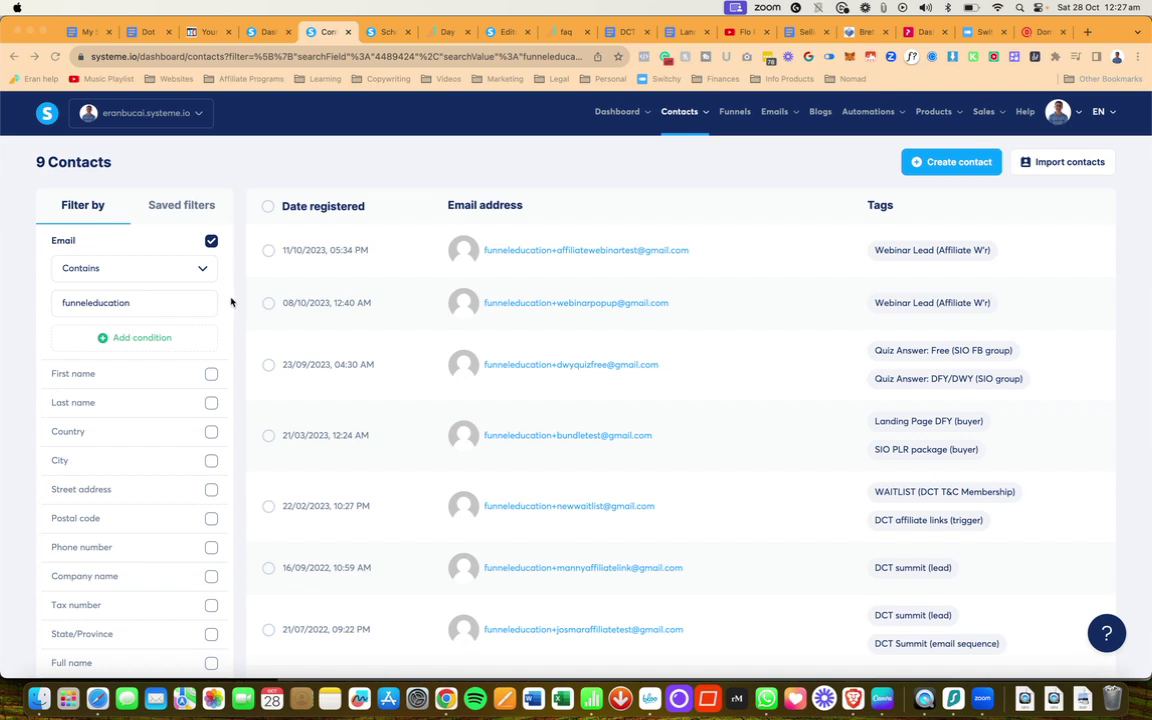
scroll(233, 303, down, 1)
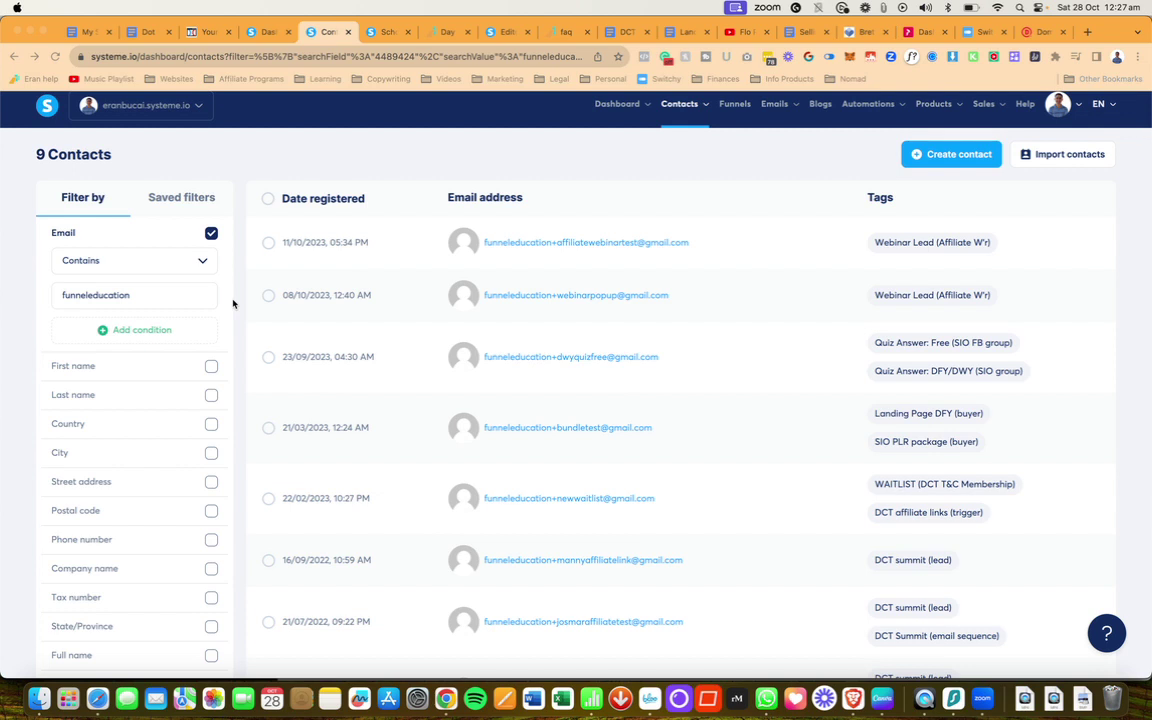
click(268, 245)
click(268, 244)
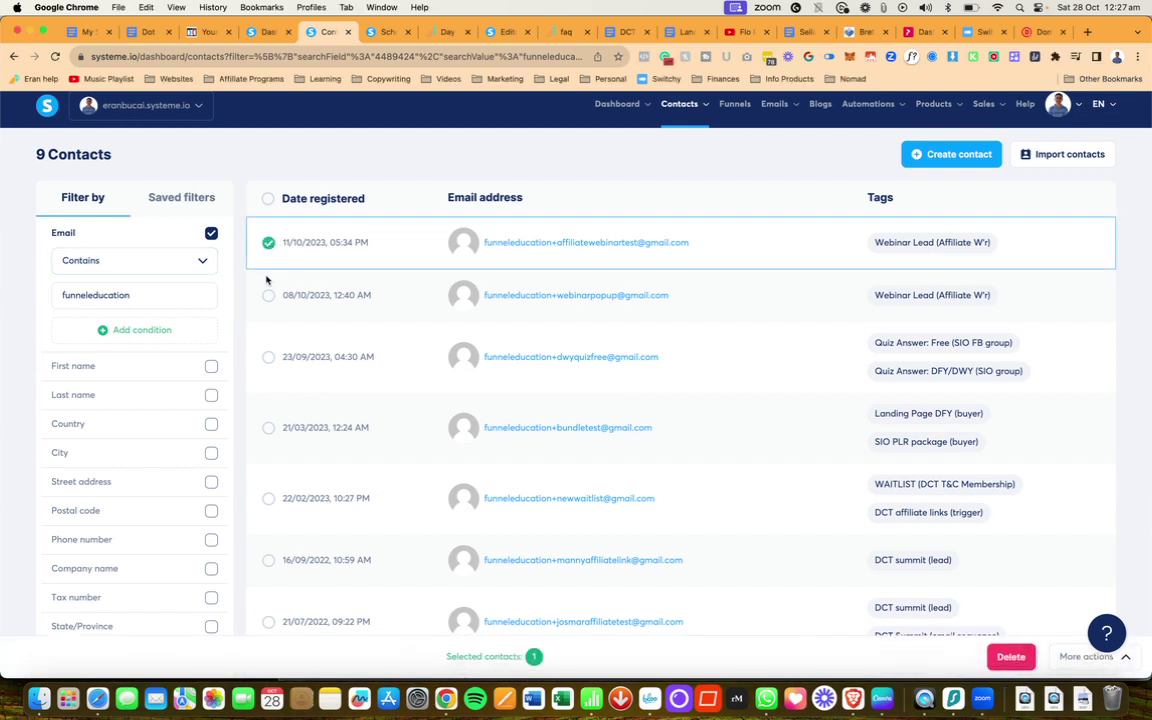
click(268, 295)
click(268, 357)
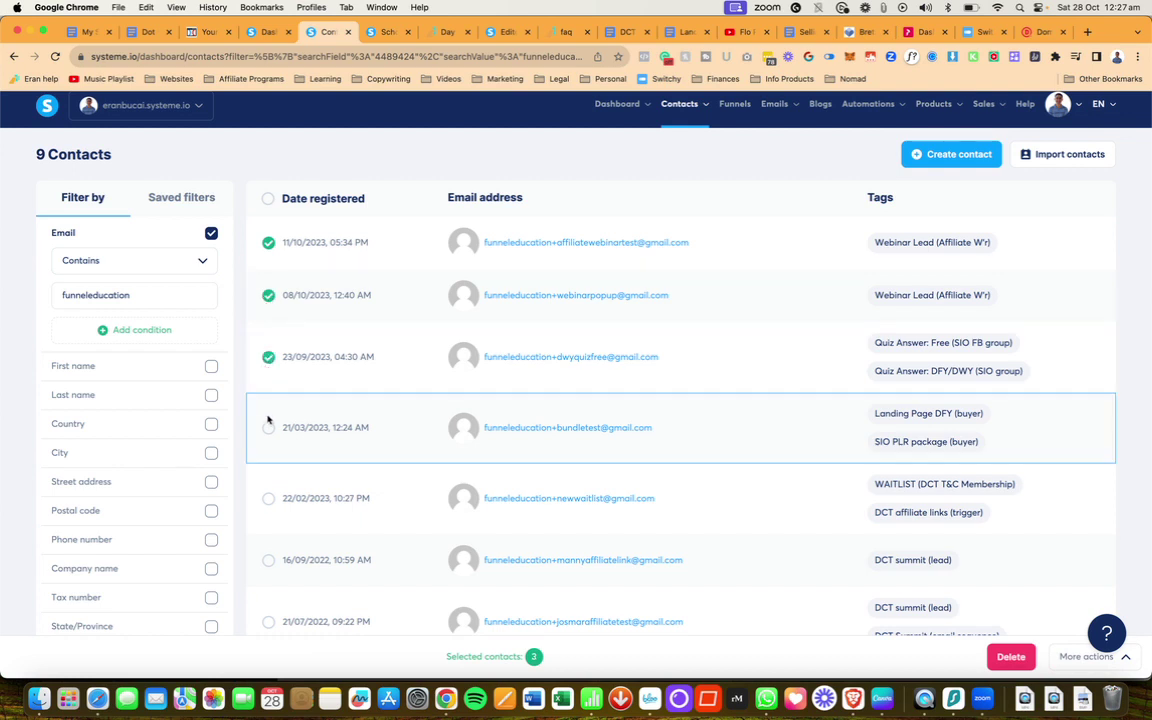
click(268, 357)
click(268, 296)
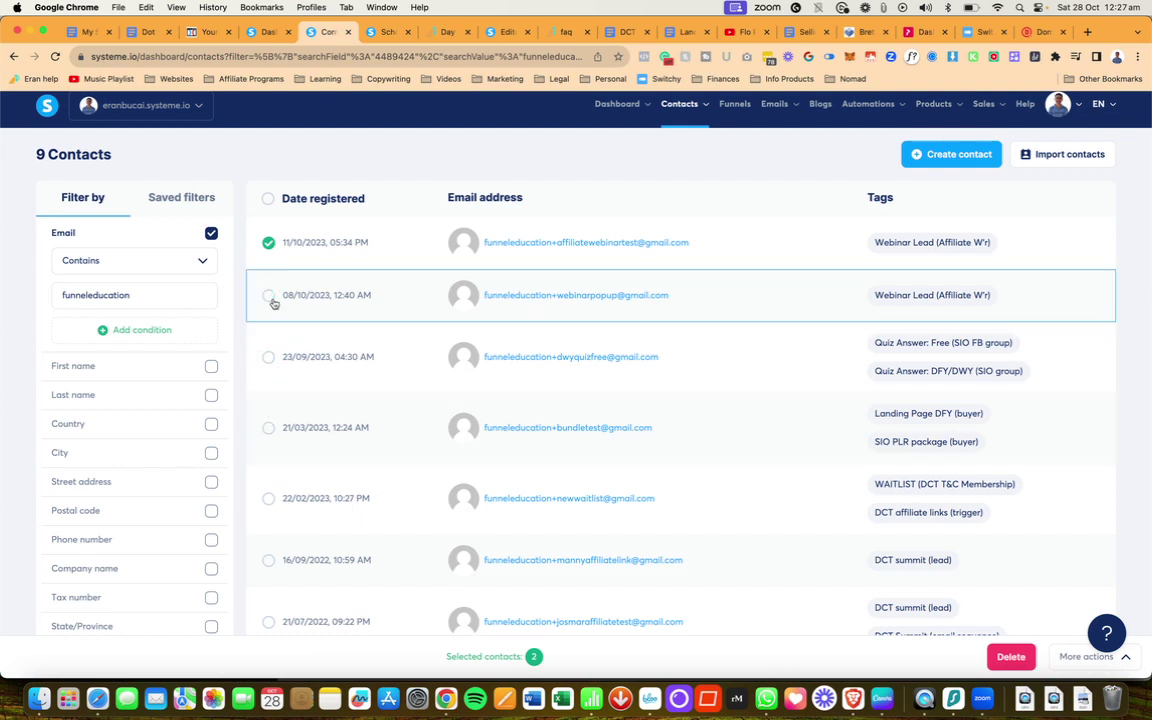
click(268, 243)
scroll(174, 600, down, 5)
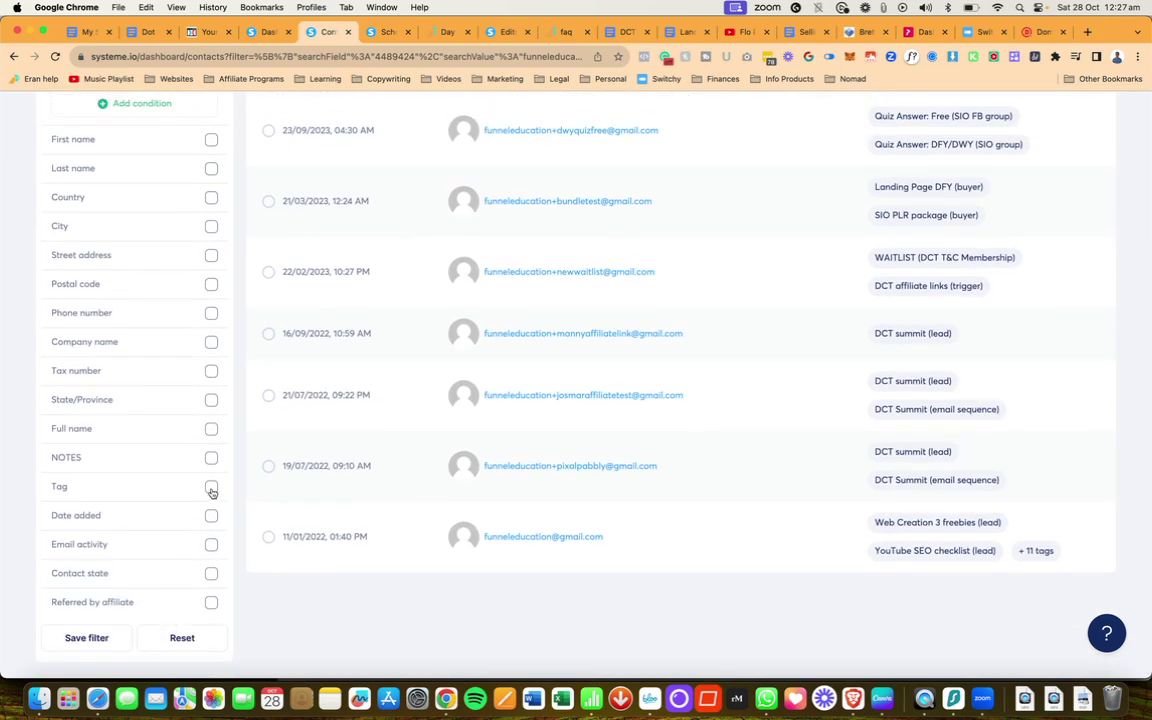
scroll(249, 432, up, 5)
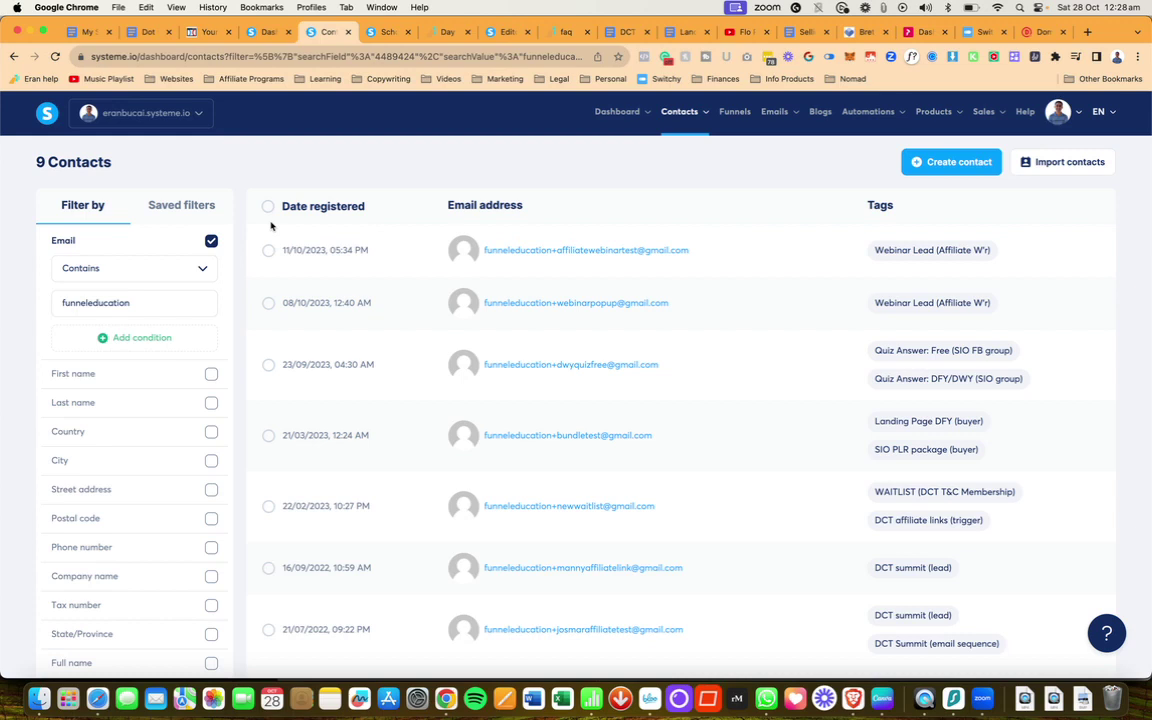
Step: Add the Email Sequence Trigger Demo tag to the first two contacts in the filtered list
click(268, 252)
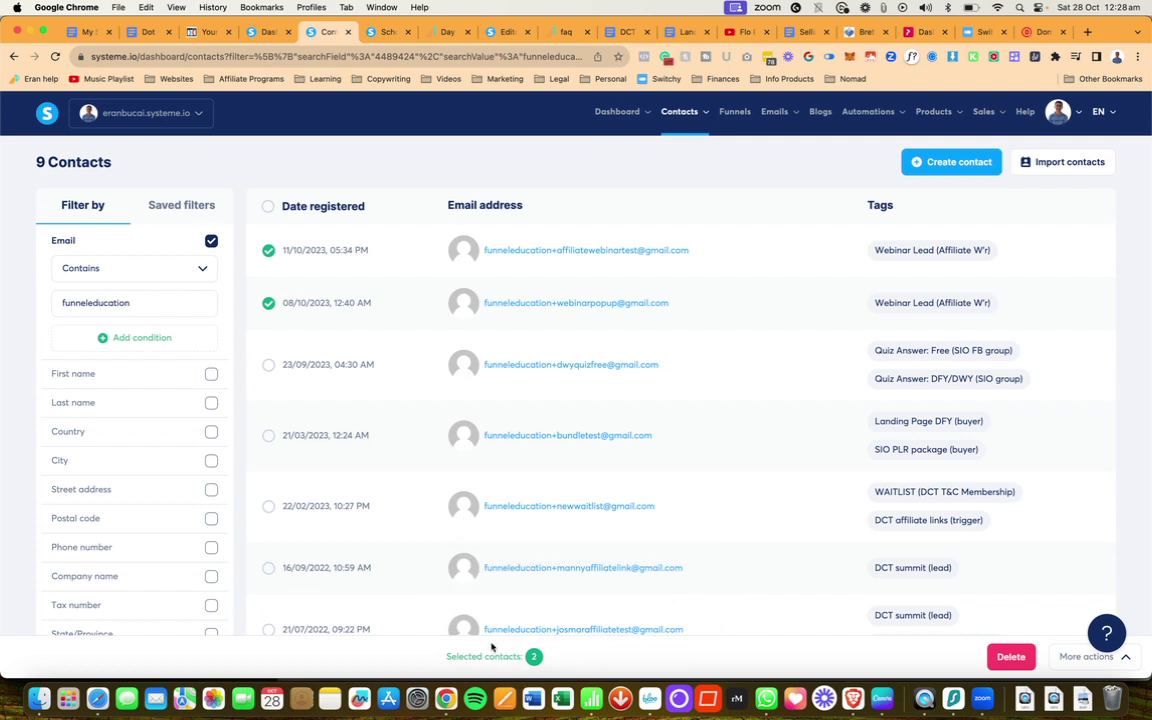
click(1096, 665)
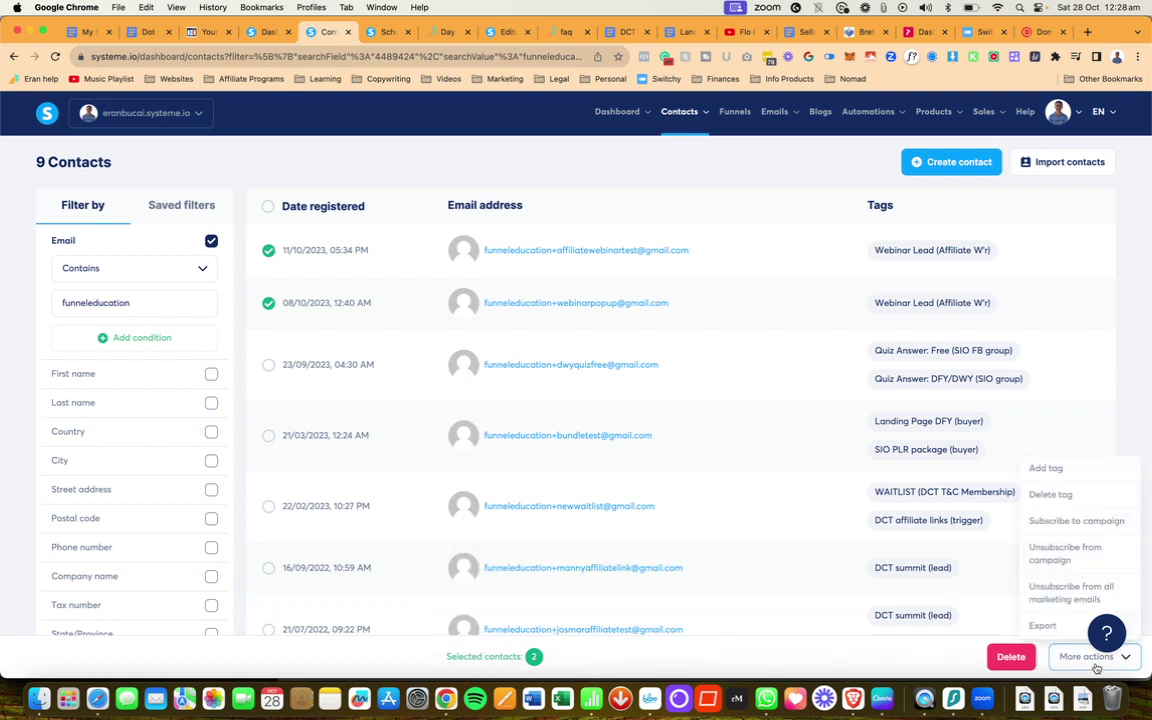
click(1075, 470)
click(752, 399)
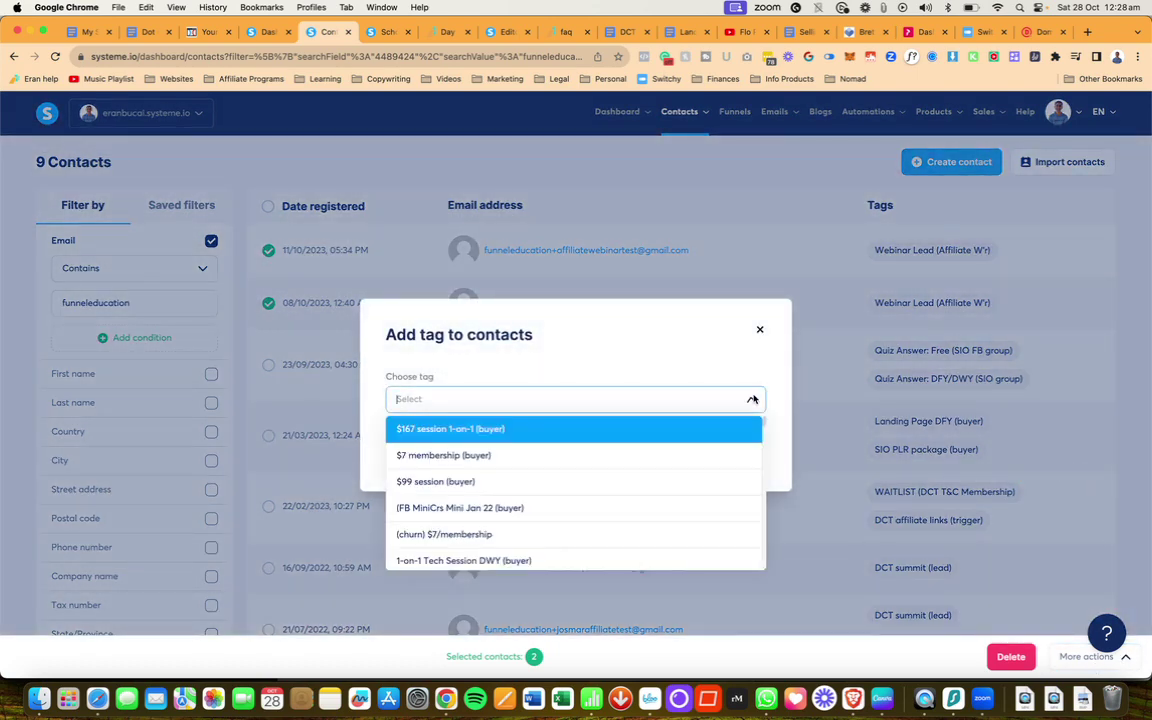
text(demo)
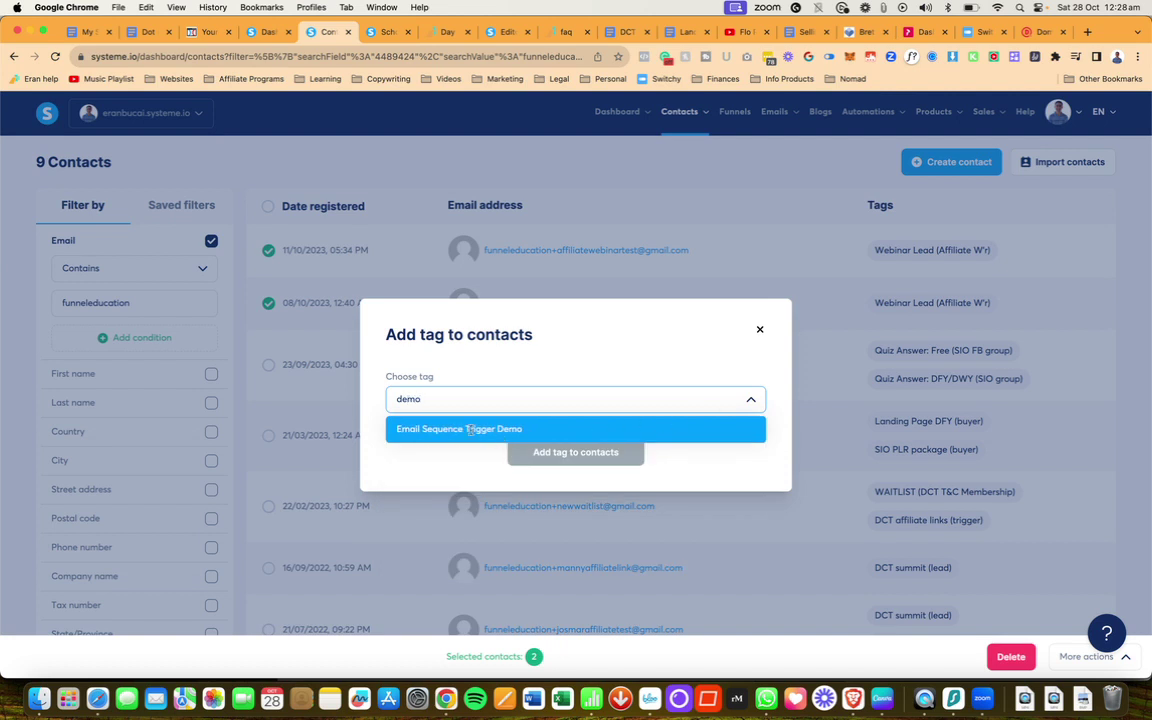
click(470, 429)
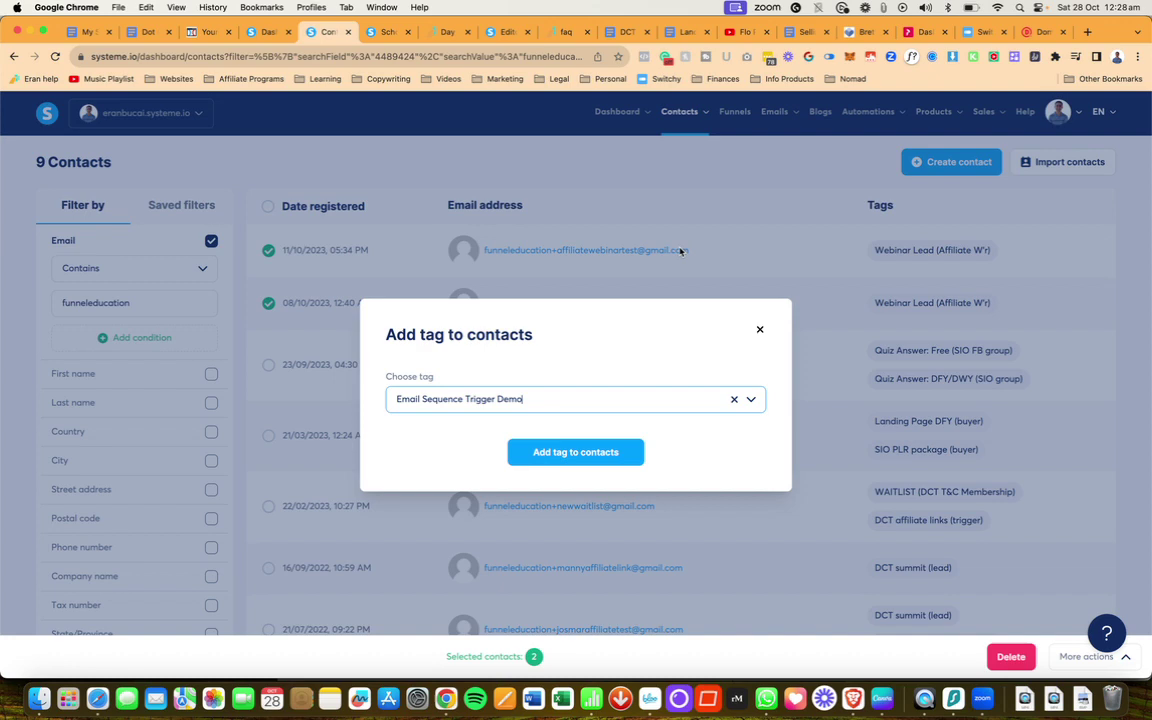
click(574, 453)
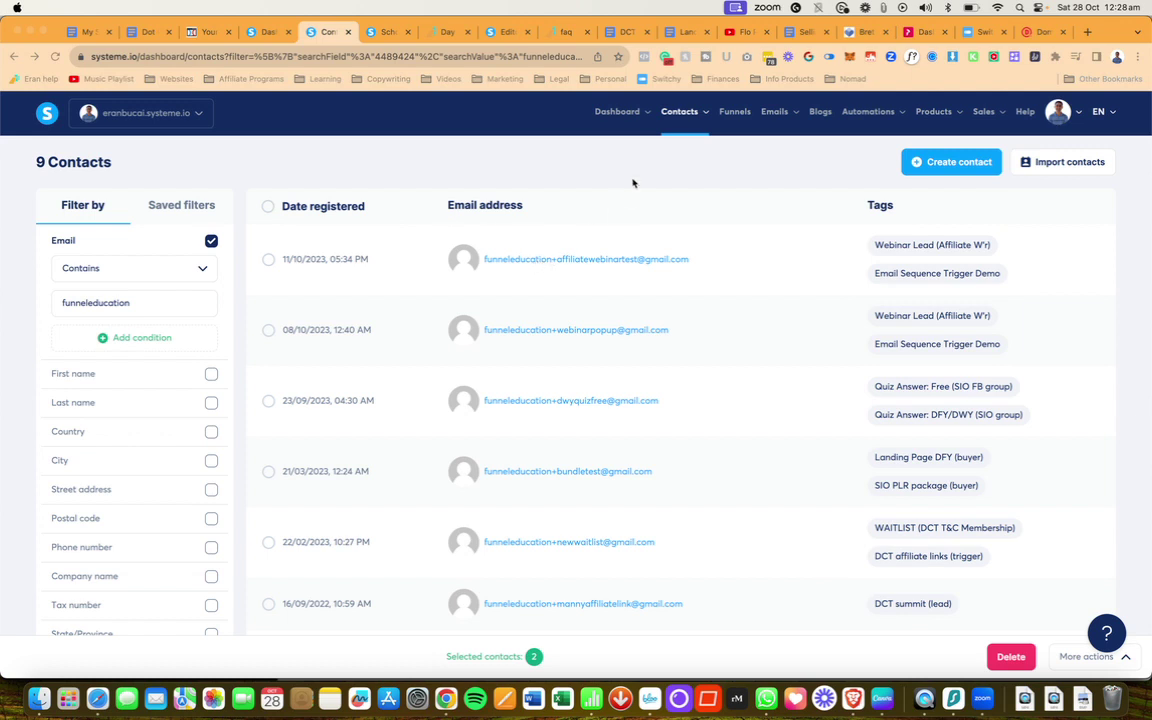
Step: Open the first contact's record, search its tags for "trig", and review its assigned tags, email campaigns and tag history
mouse_move(588, 268)
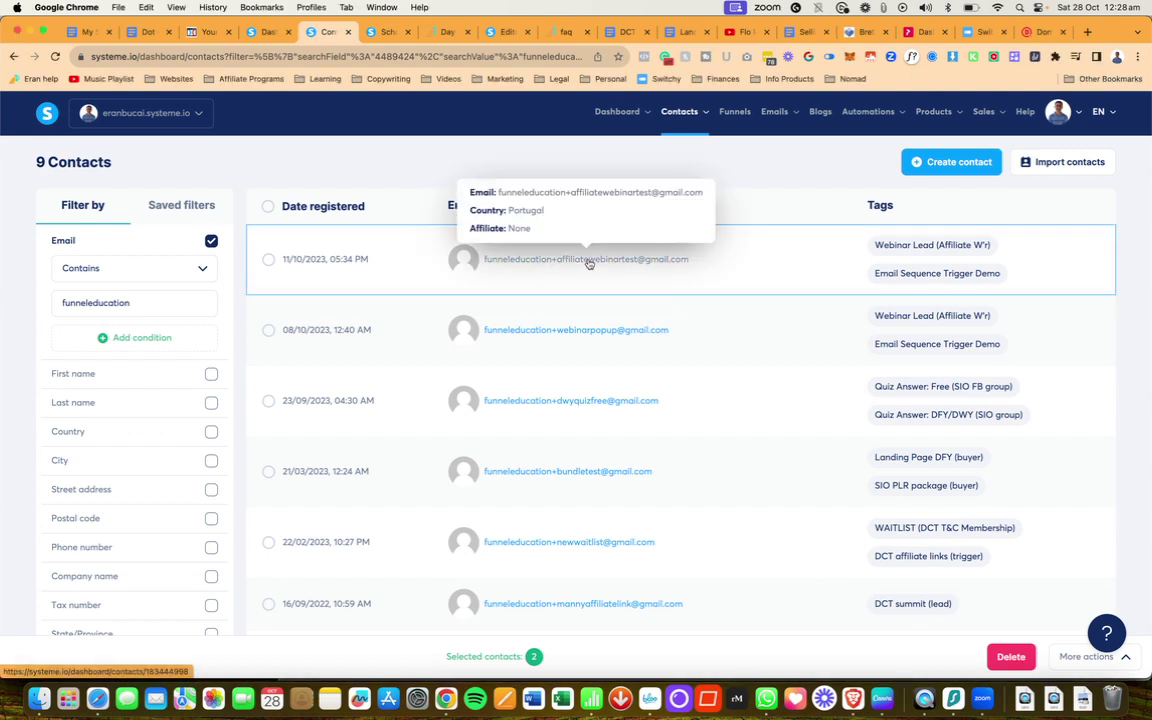
click(589, 261)
scroll(577, 308, down, 2)
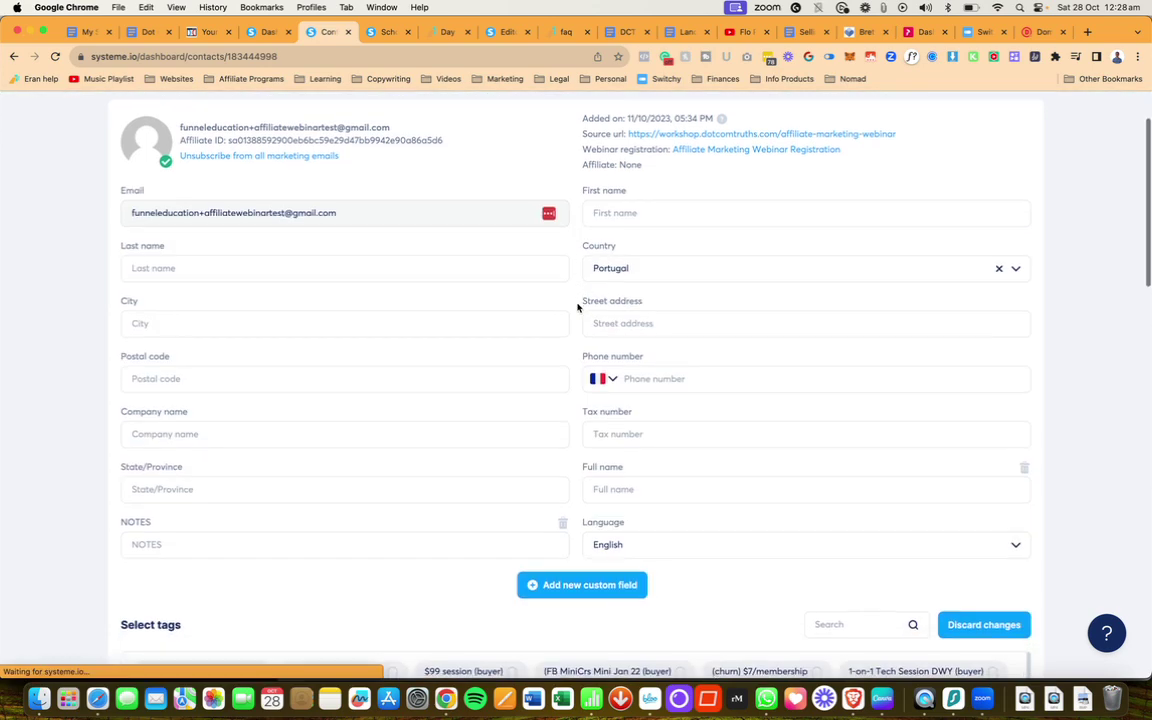
scroll(577, 308, down, 9)
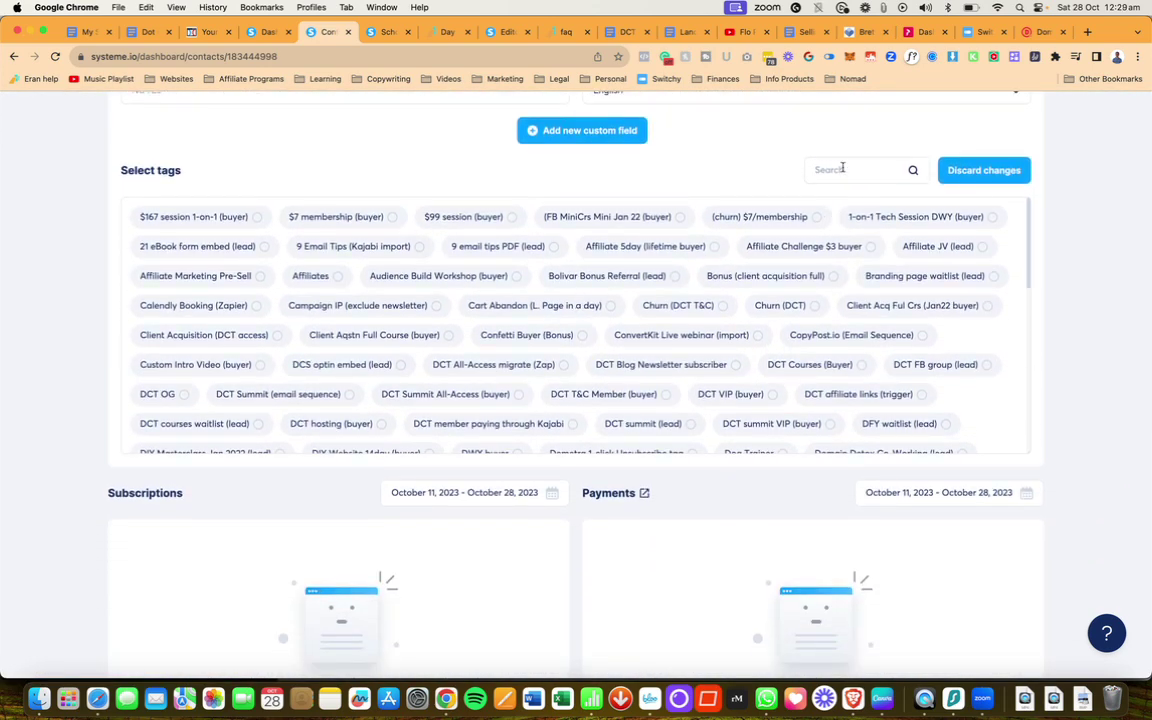
click(842, 168)
text(trig)
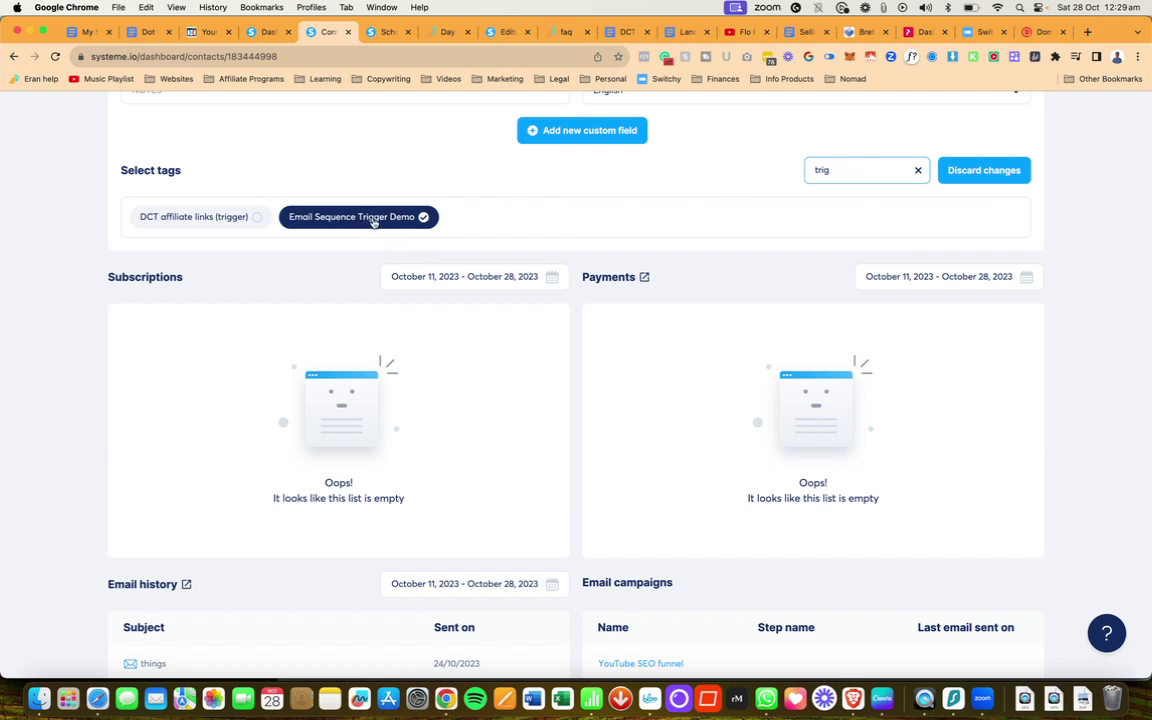
scroll(499, 231, down, 5)
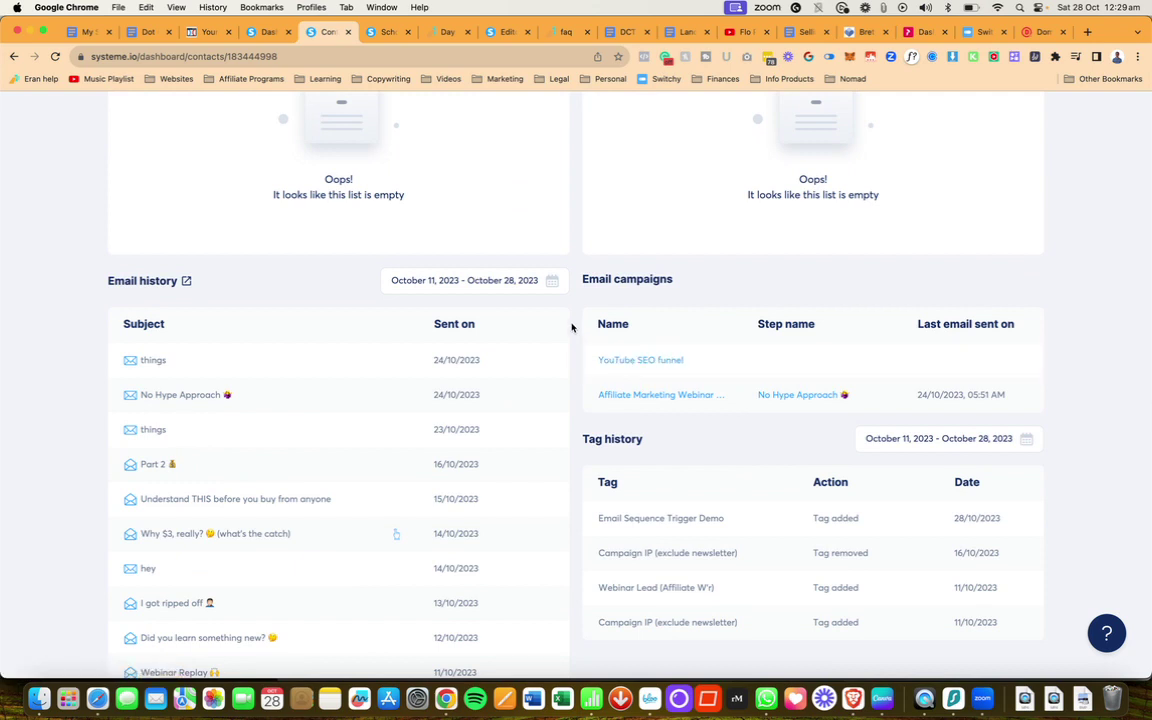
scroll(572, 327, up, 10)
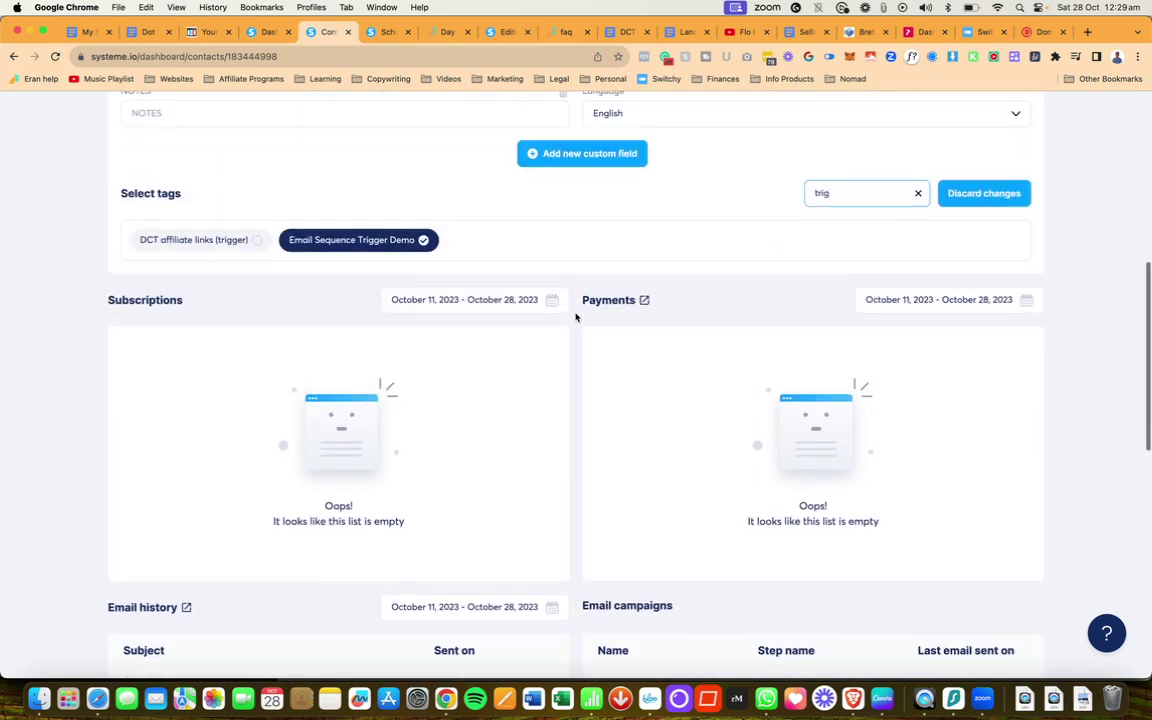
scroll(575, 317, up, 1)
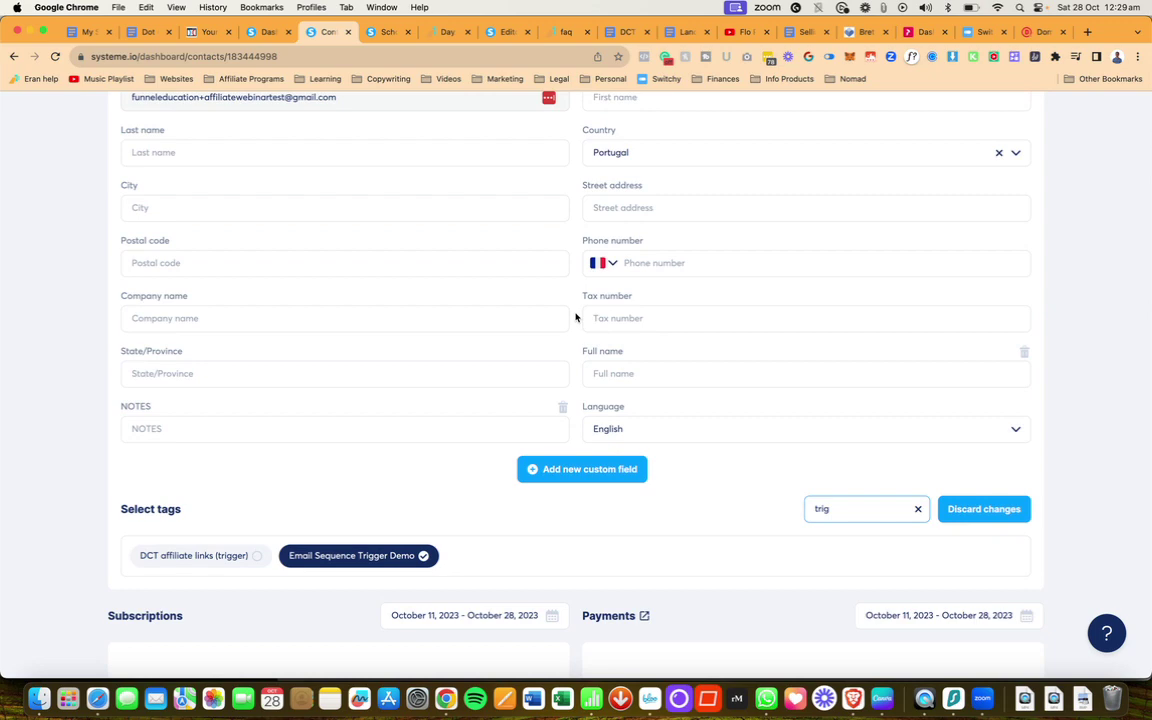
scroll(575, 317, up, 4)
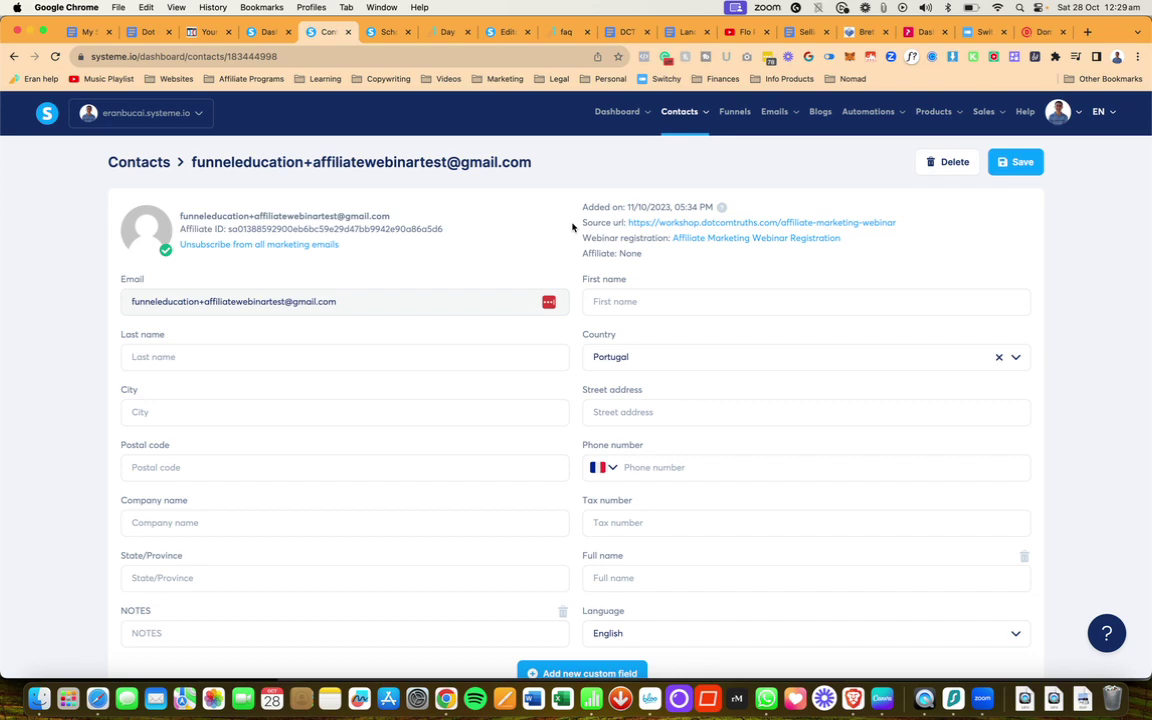
Step: Deselect the Email Sequence Trigger Demo tag in the contact's tag selection
scroll(572, 227, down, 10)
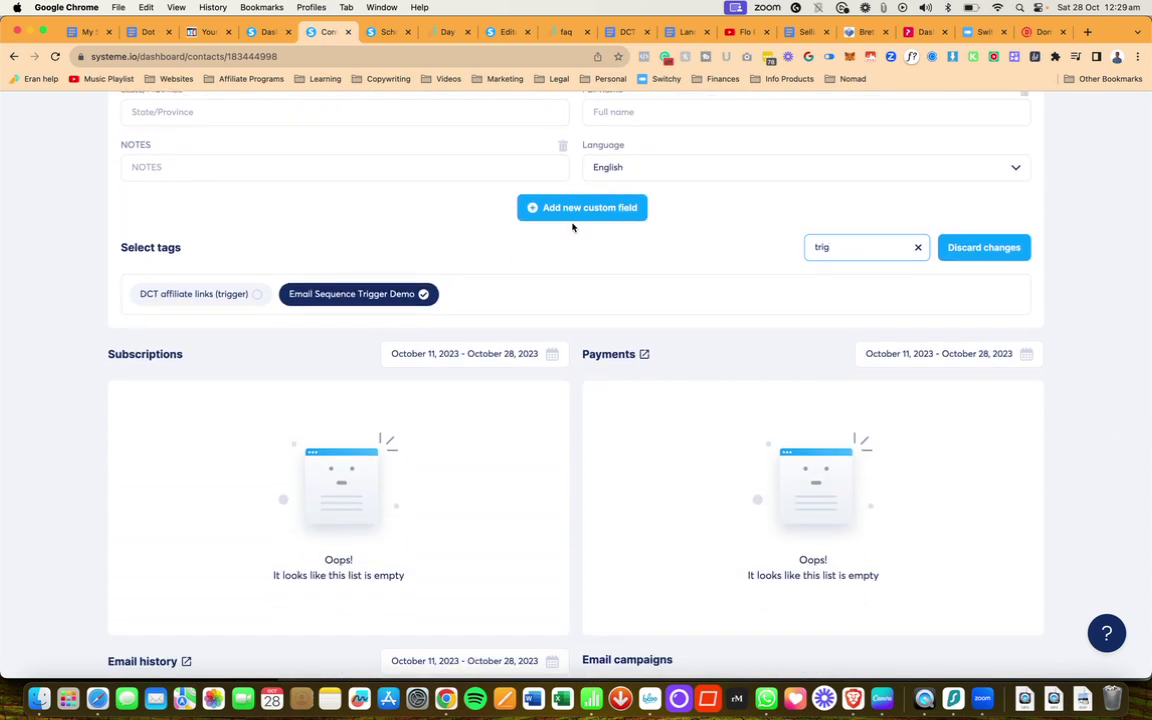
click(425, 295)
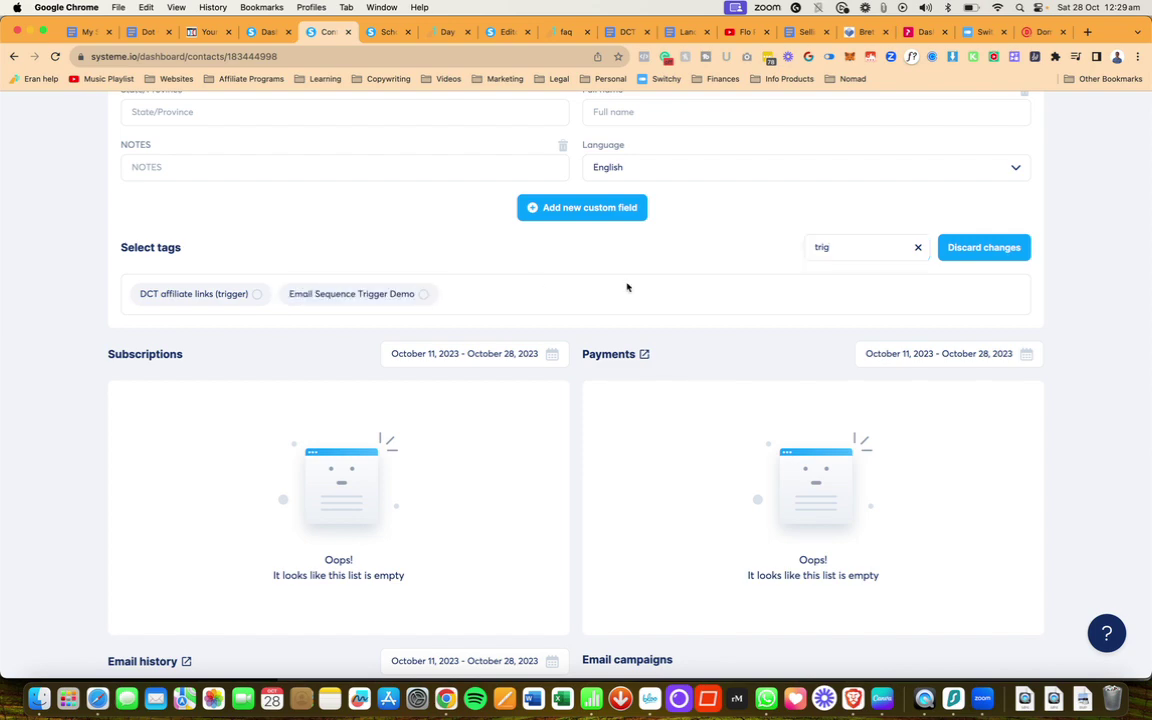
scroll(679, 286, up, 5)
scroll(679, 286, up, 2)
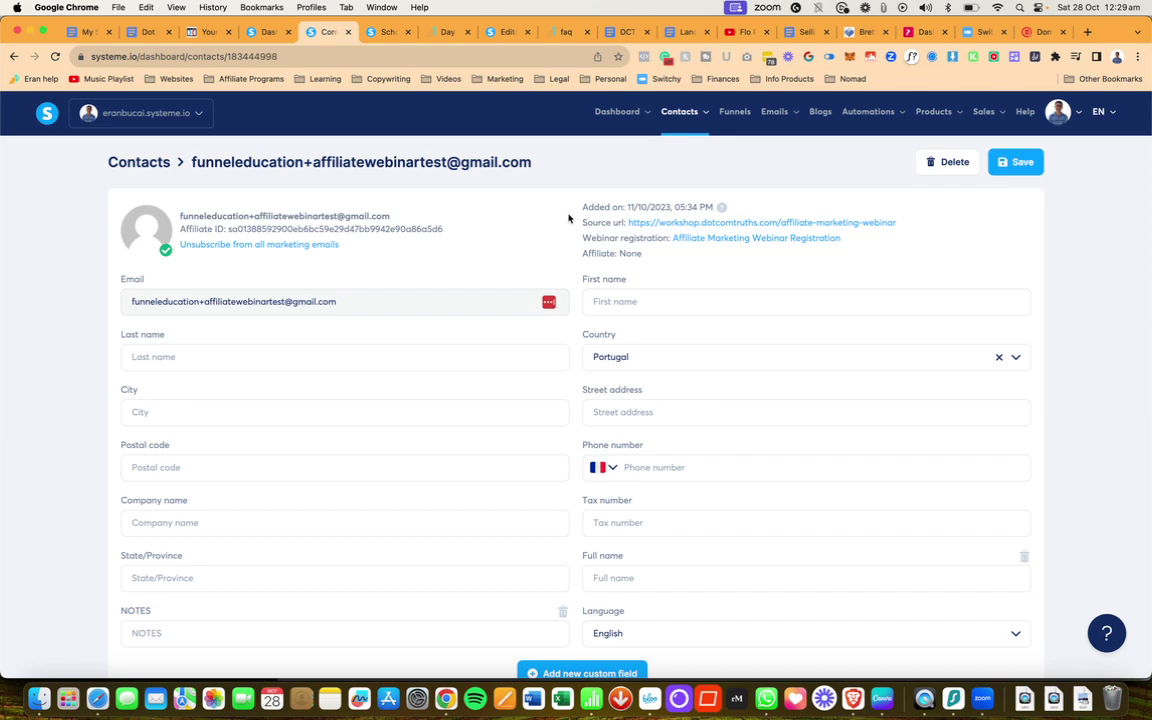
scroll(575, 220, down, 5)
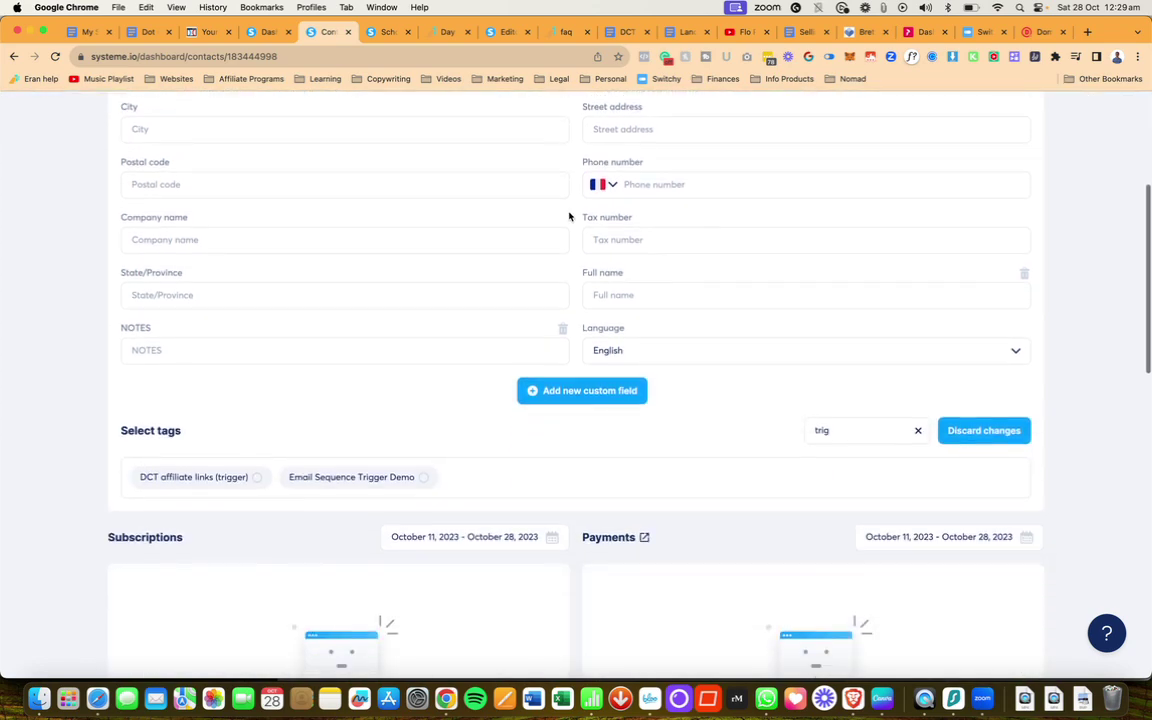
scroll(571, 226, up, 5)
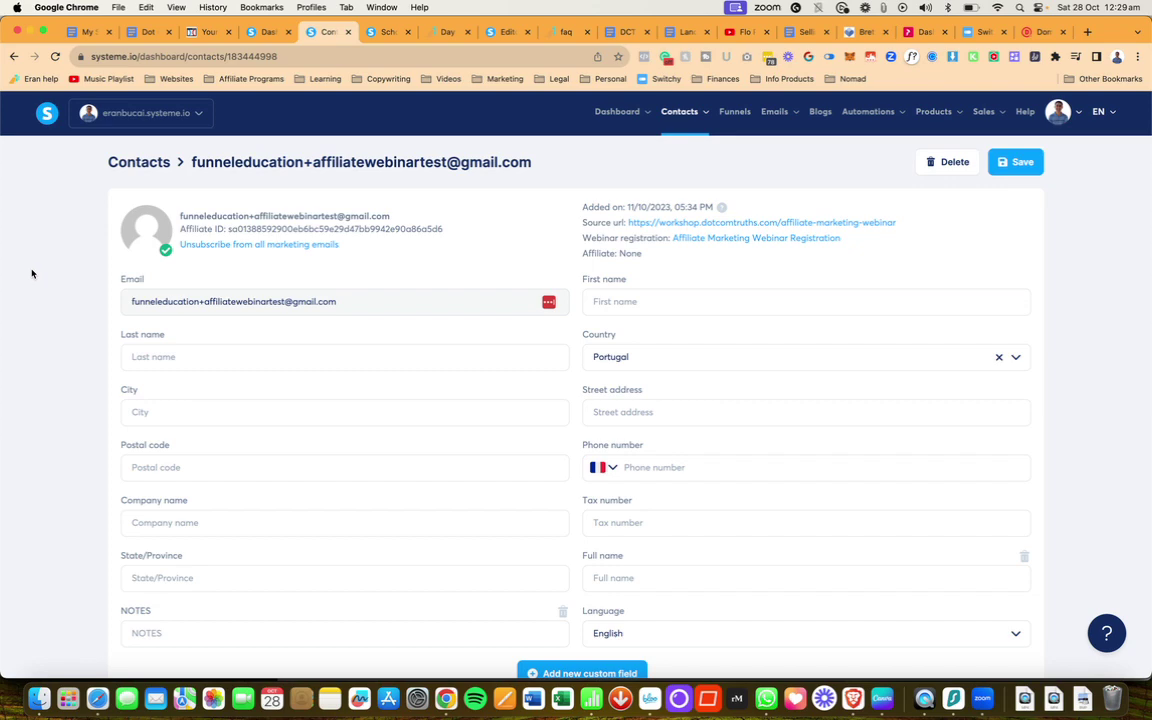
scroll(329, 560, down, 5)
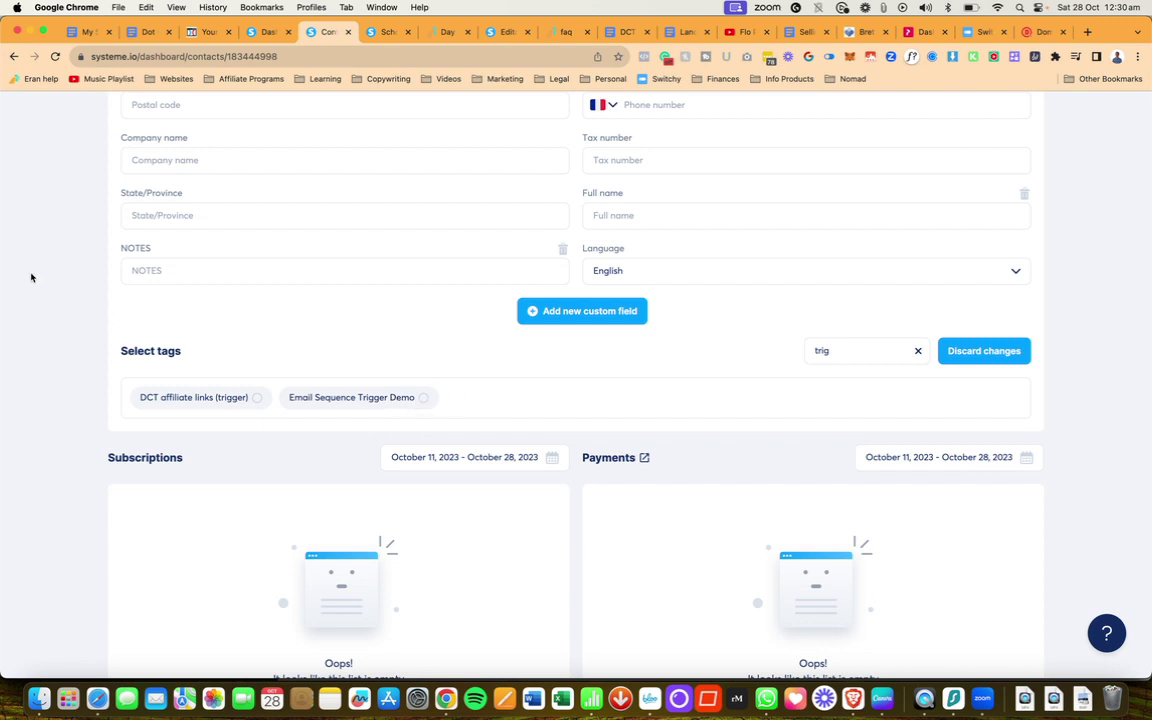
Step: Return to the Trigger Email Sequence Demo workflow and try to change its trigger type to Tag removed
key(super+bracketleft)
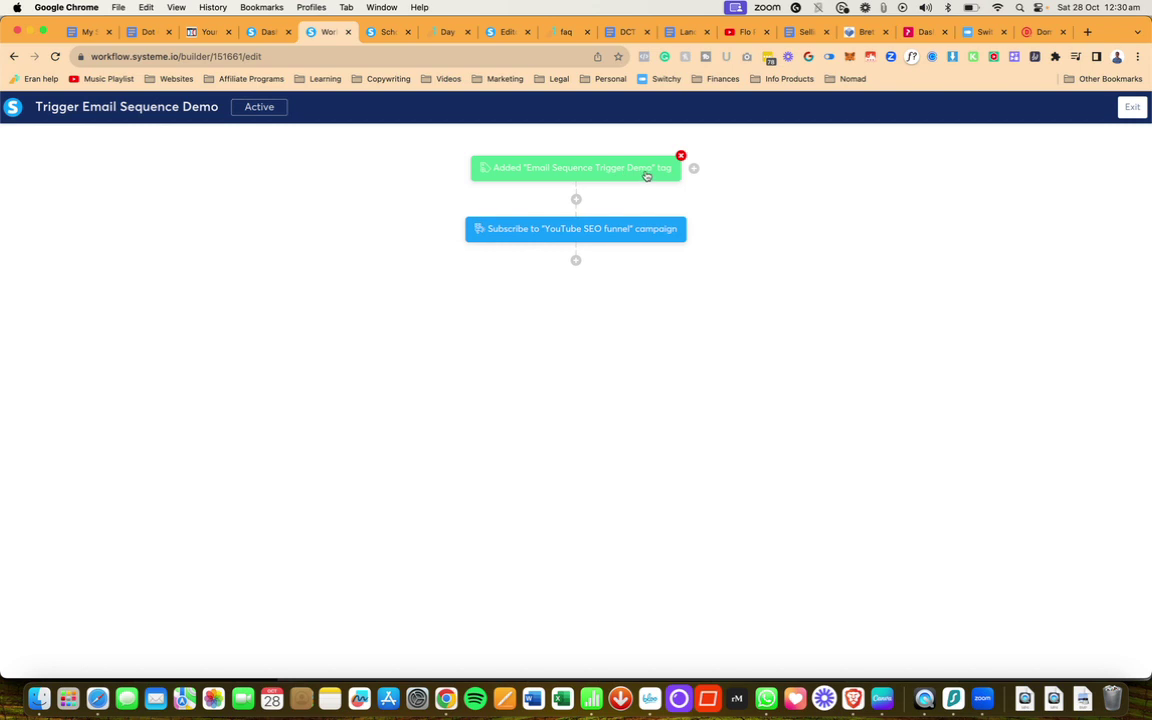
click(646, 175)
click(620, 344)
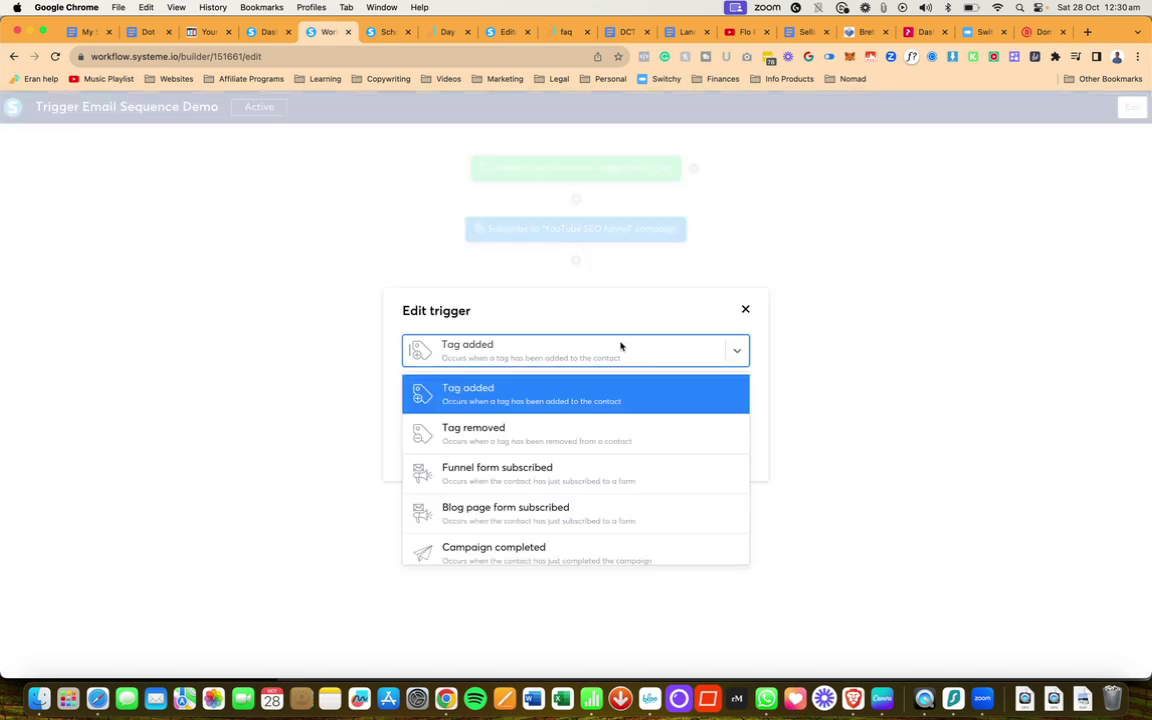
click(548, 434)
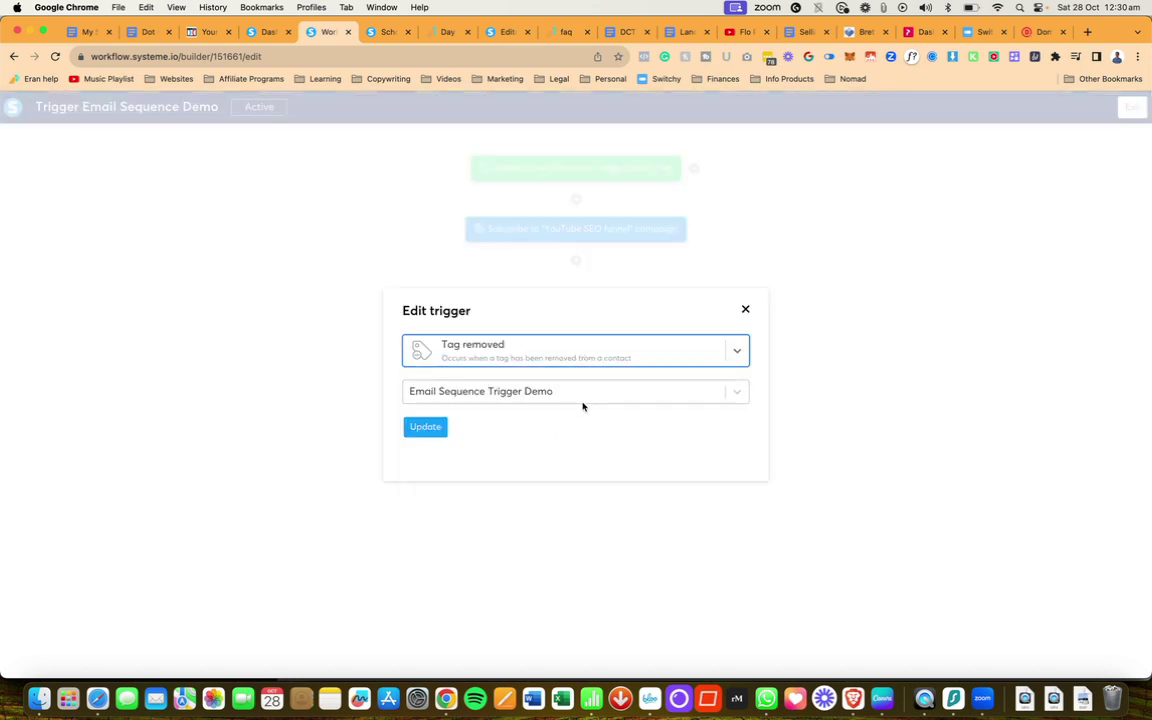
click(427, 435)
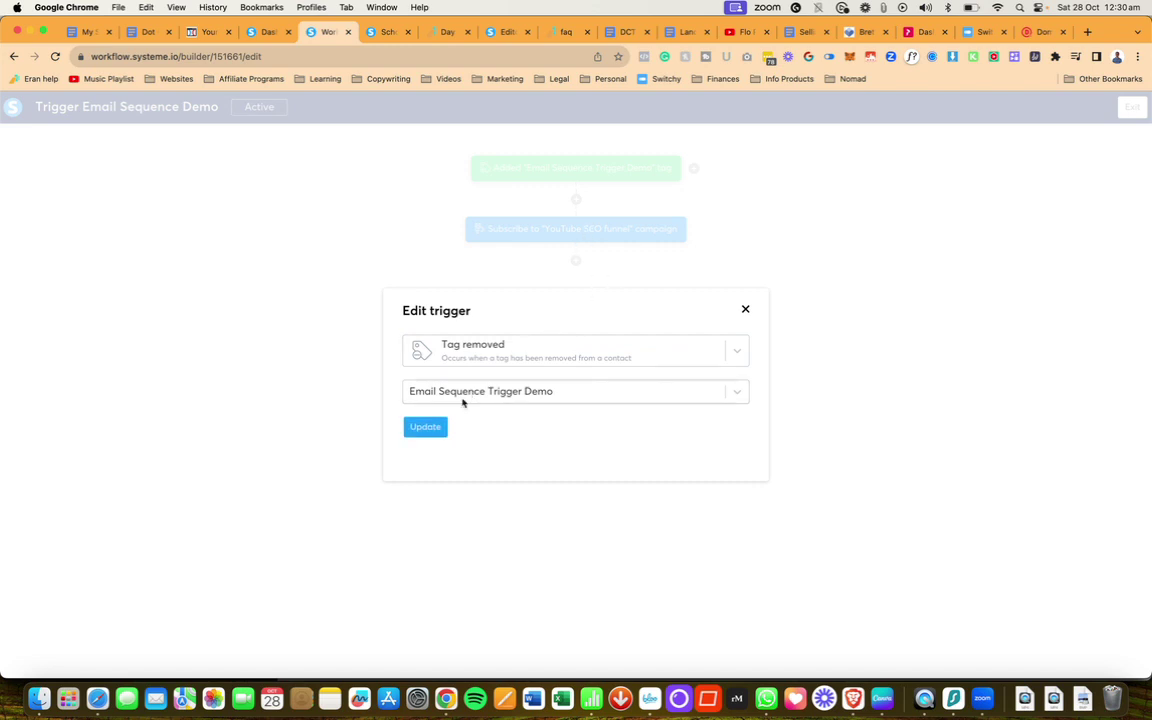
click(427, 428)
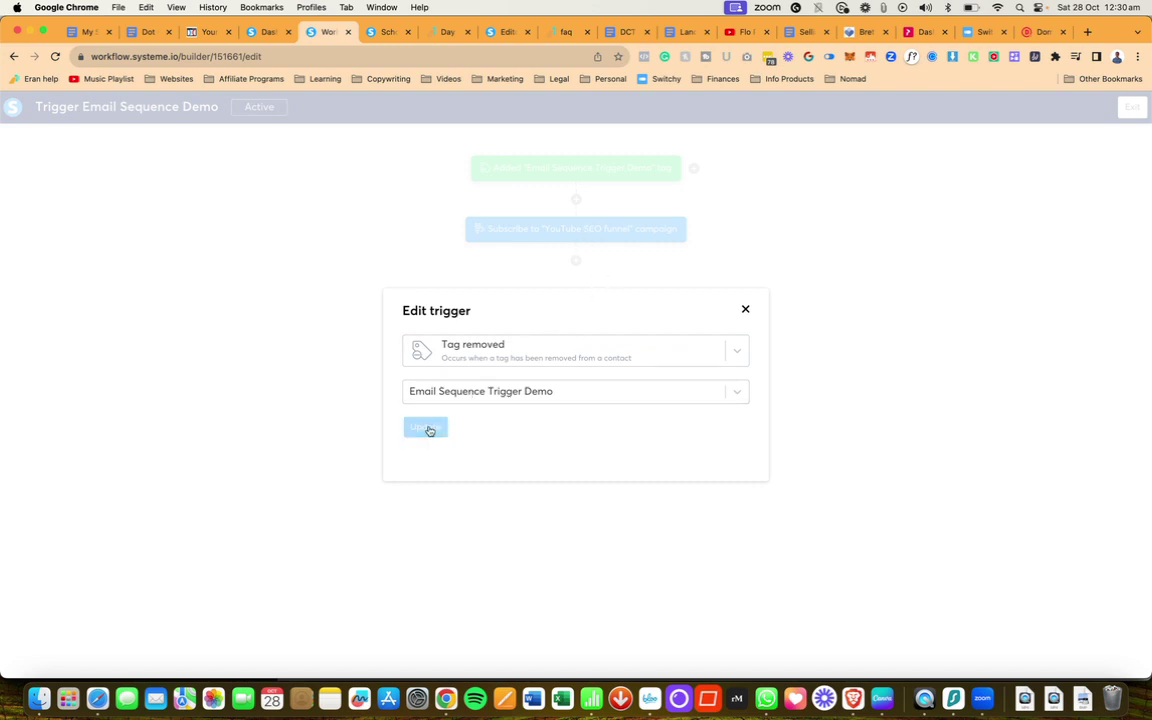
click(745, 310)
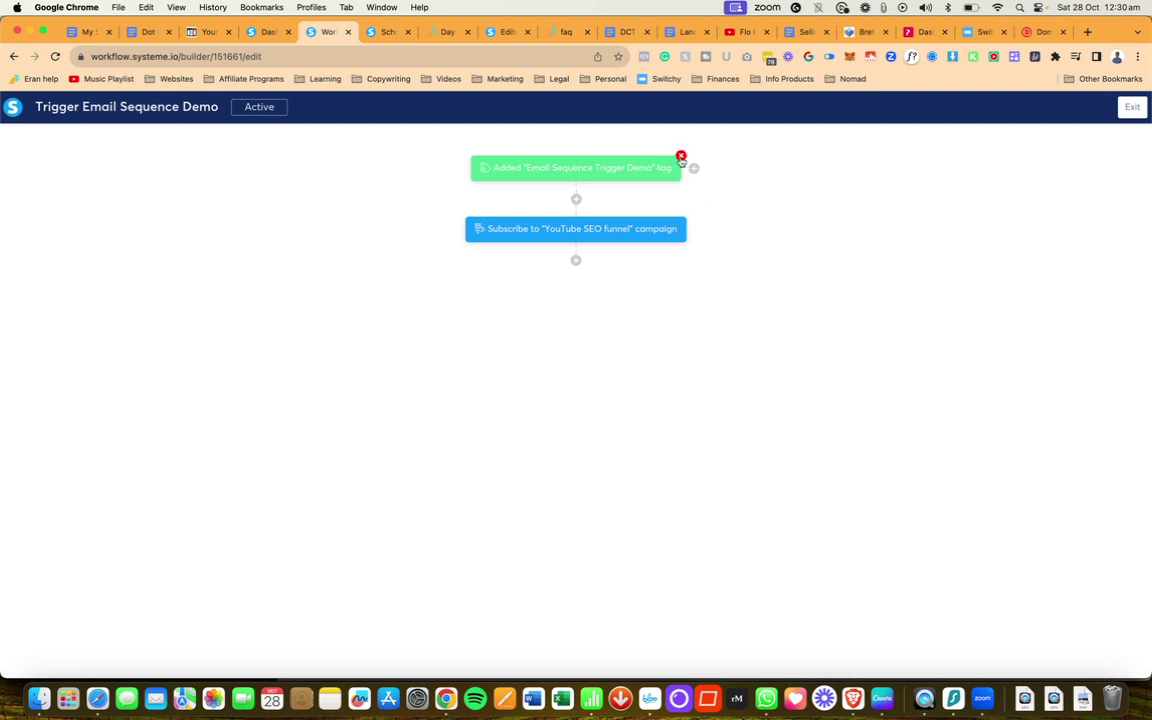
Step: Replace the workflow's Tag added trigger with a Tag removed trigger for the Email Sequence Trigger Demo tag
click(681, 157)
key(Return)
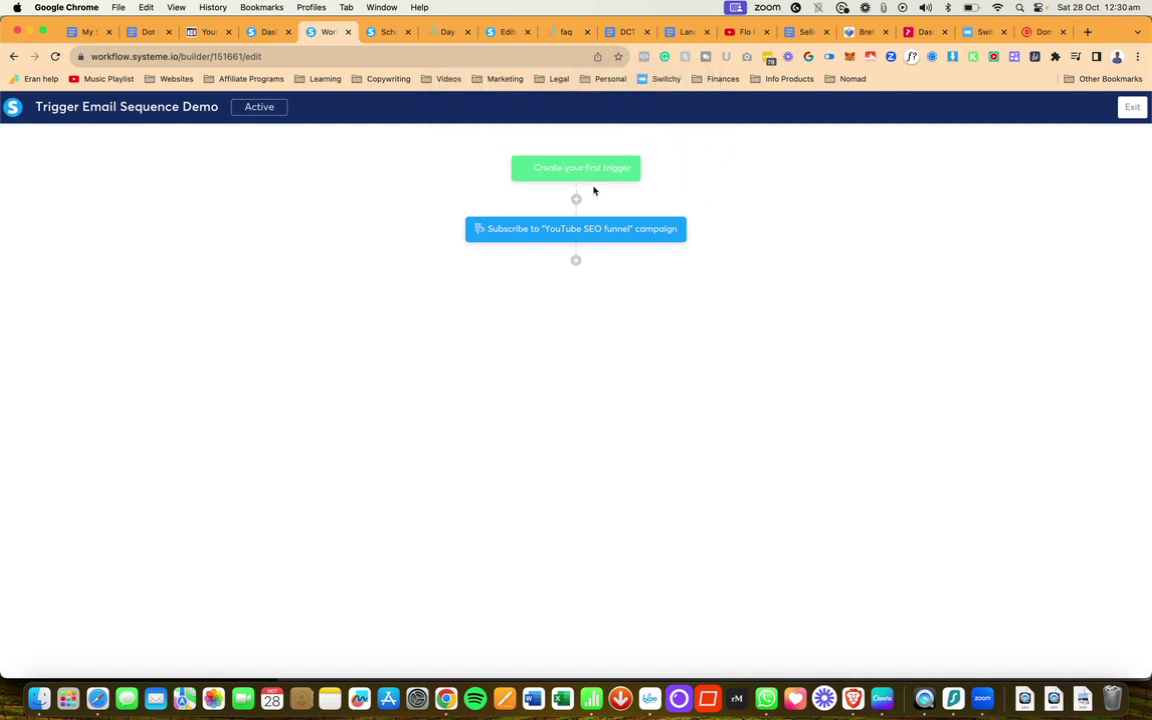
click(545, 162)
click(531, 351)
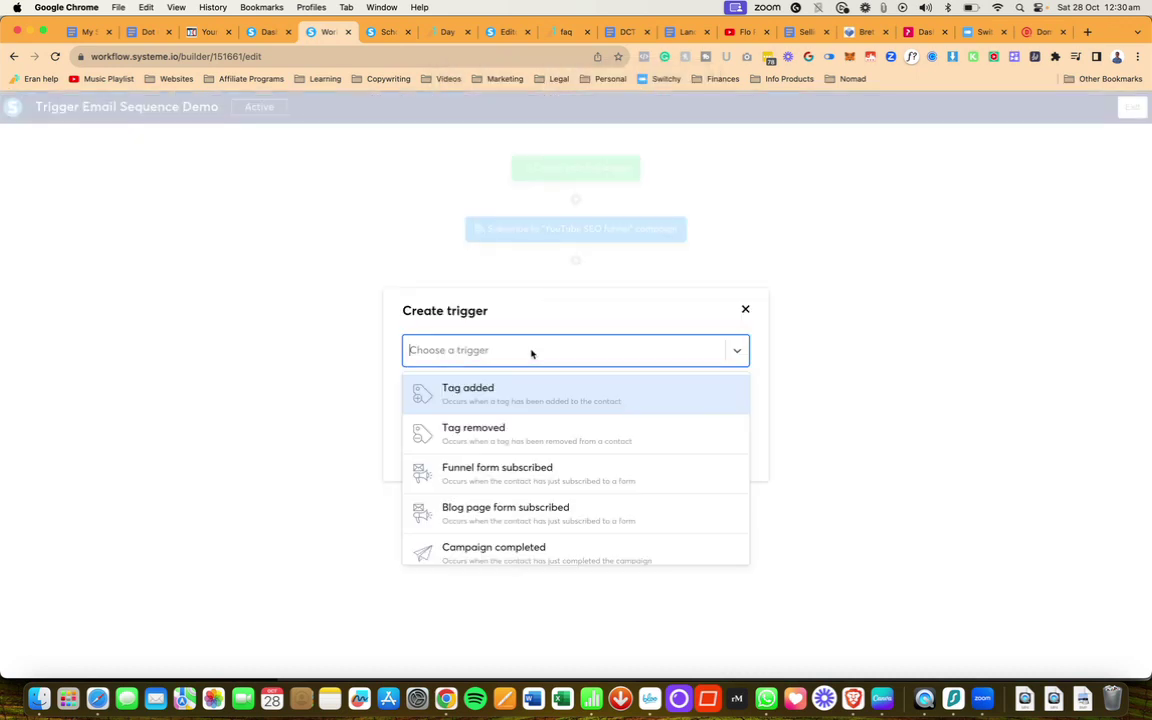
click(494, 435)
click(504, 398)
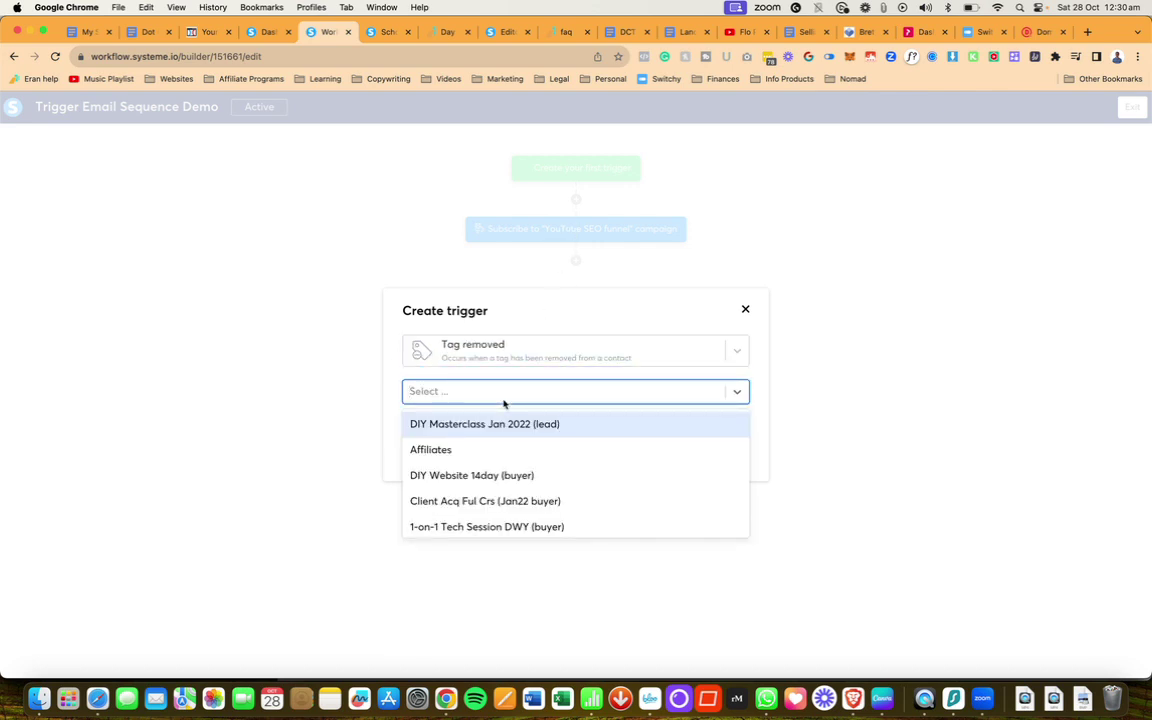
text(demo)
click(499, 425)
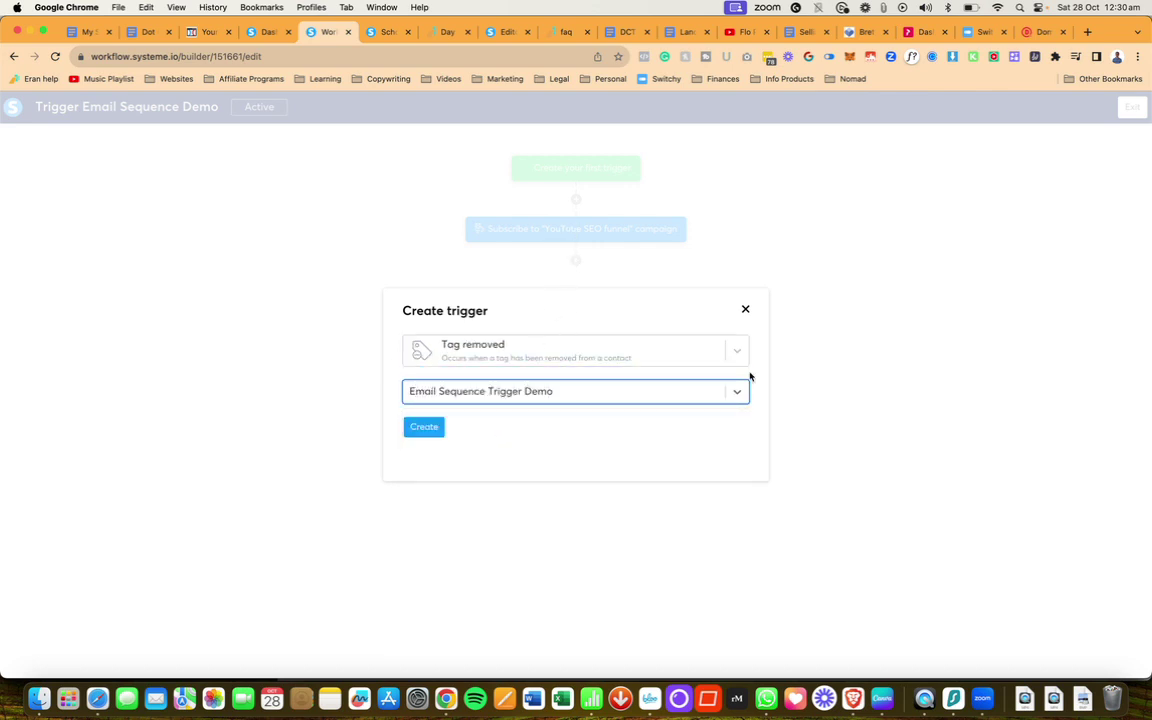
click(443, 422)
click(614, 239)
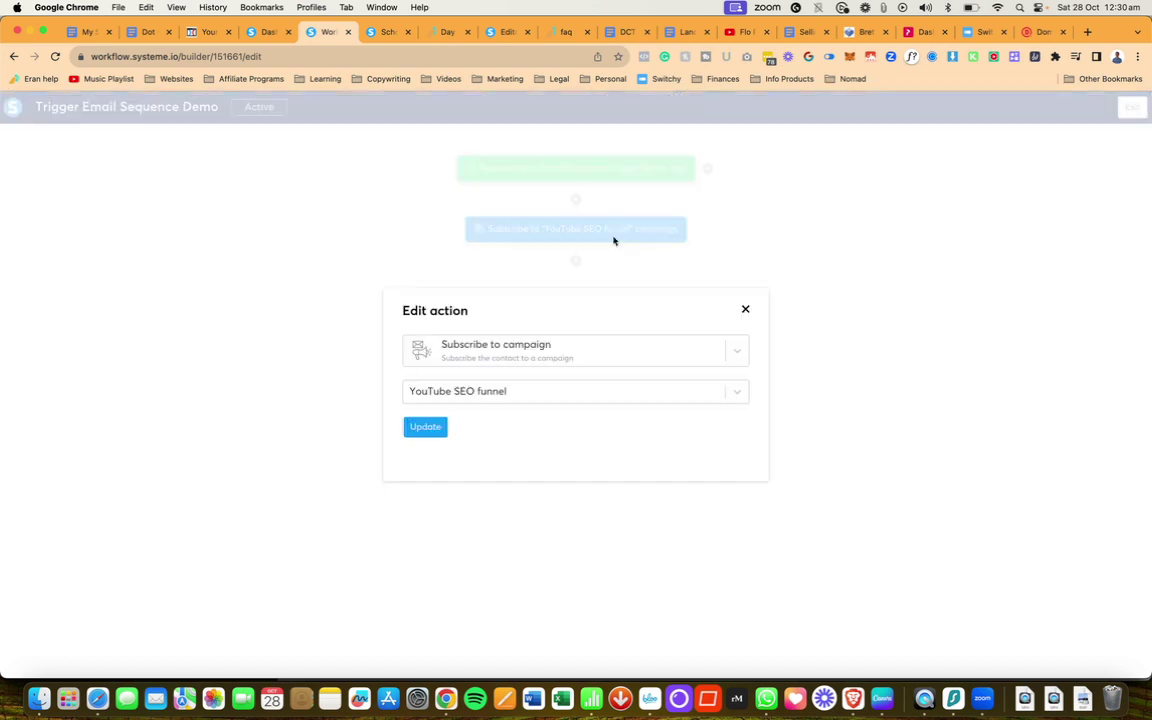
click(596, 344)
click(745, 309)
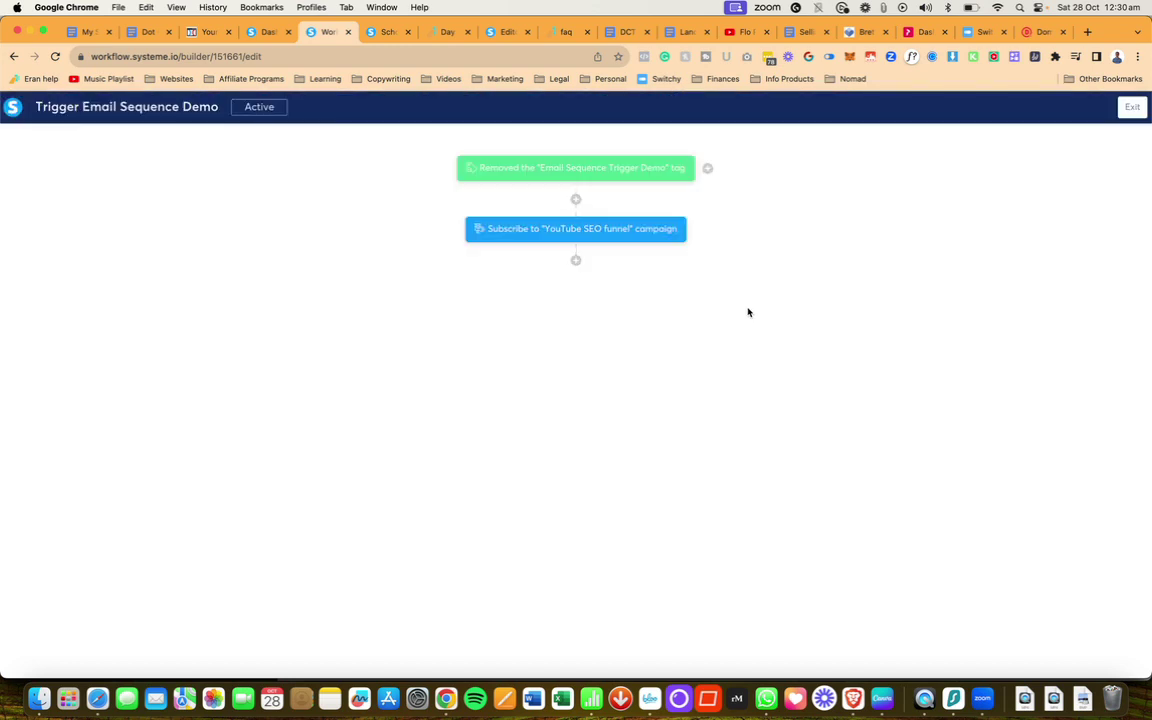
Step: Replace the Subscribe to campaign action with an Unsubscribe from campaign action for the YouTube SEO funnel campaign
click(686, 217)
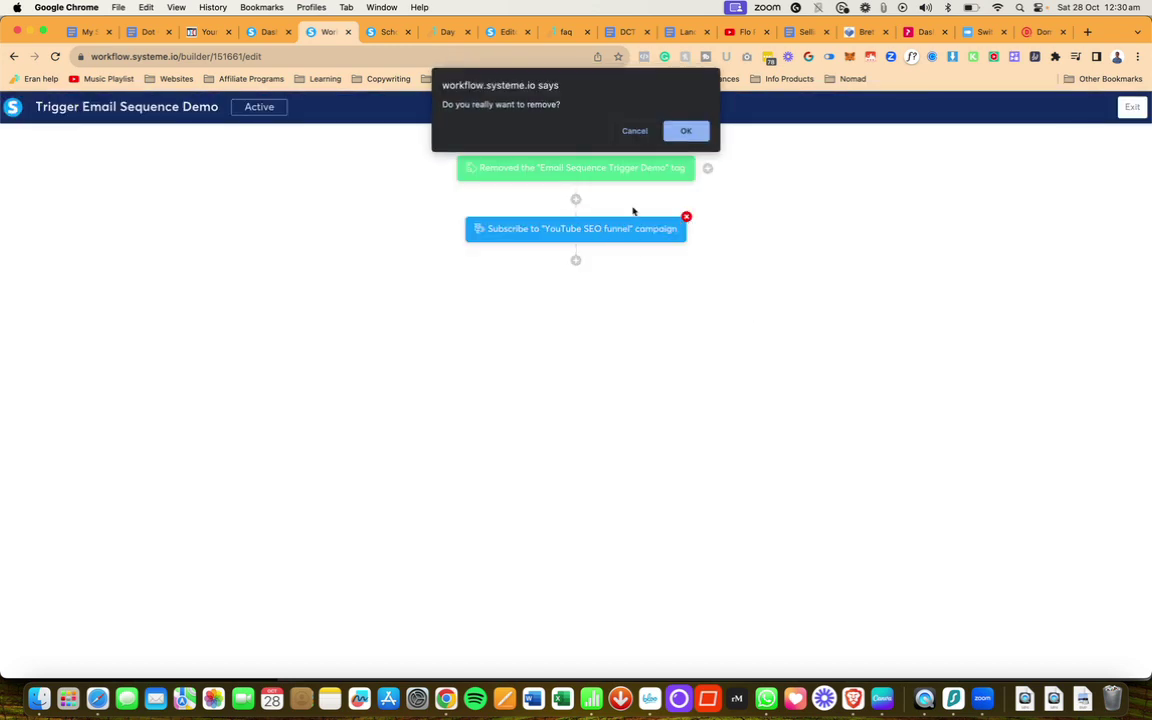
click(686, 131)
click(575, 200)
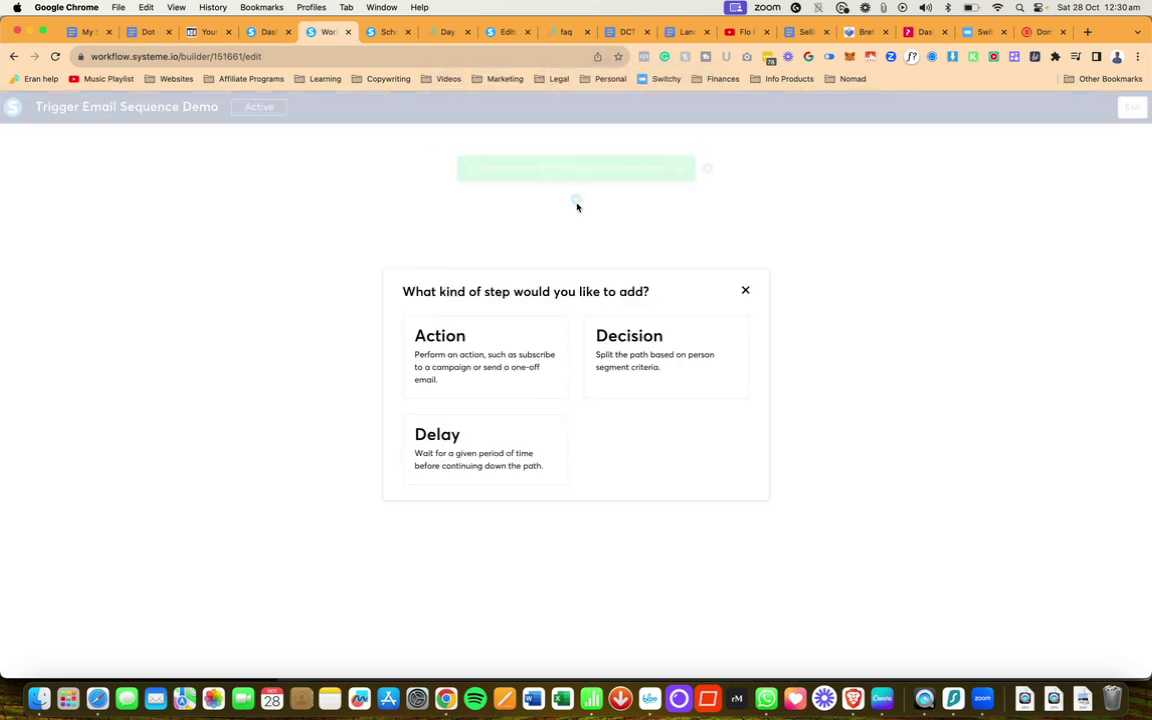
click(519, 355)
click(517, 358)
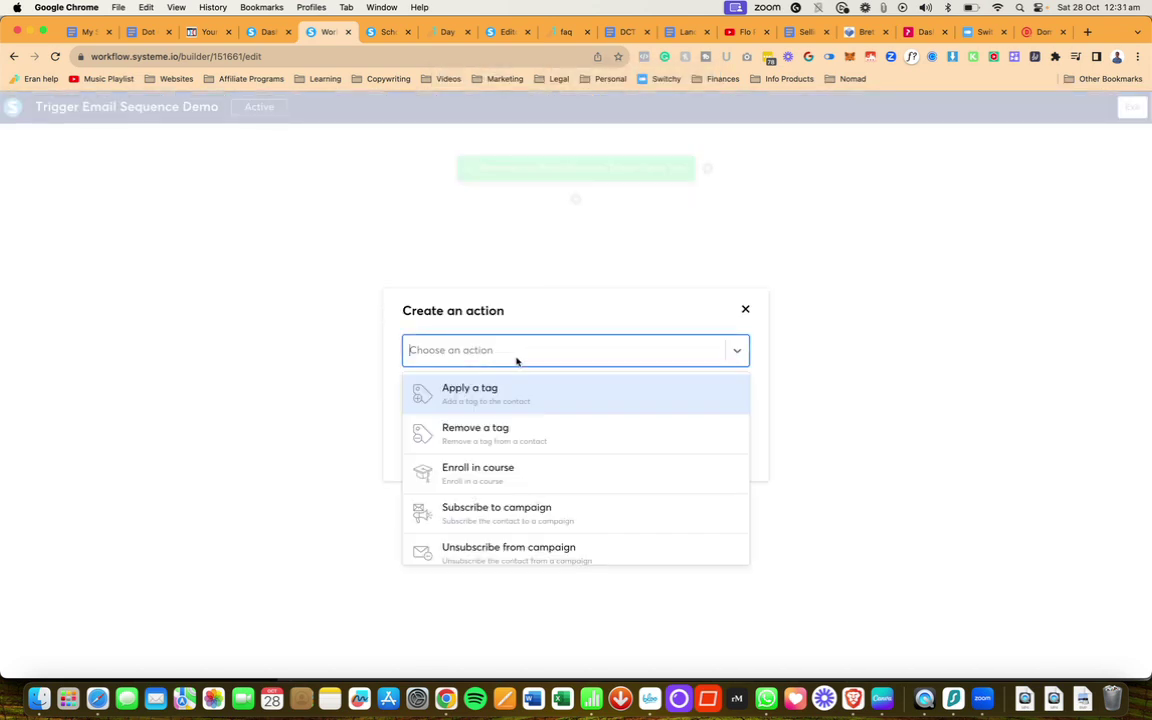
scroll(480, 495, down, 2)
click(476, 486)
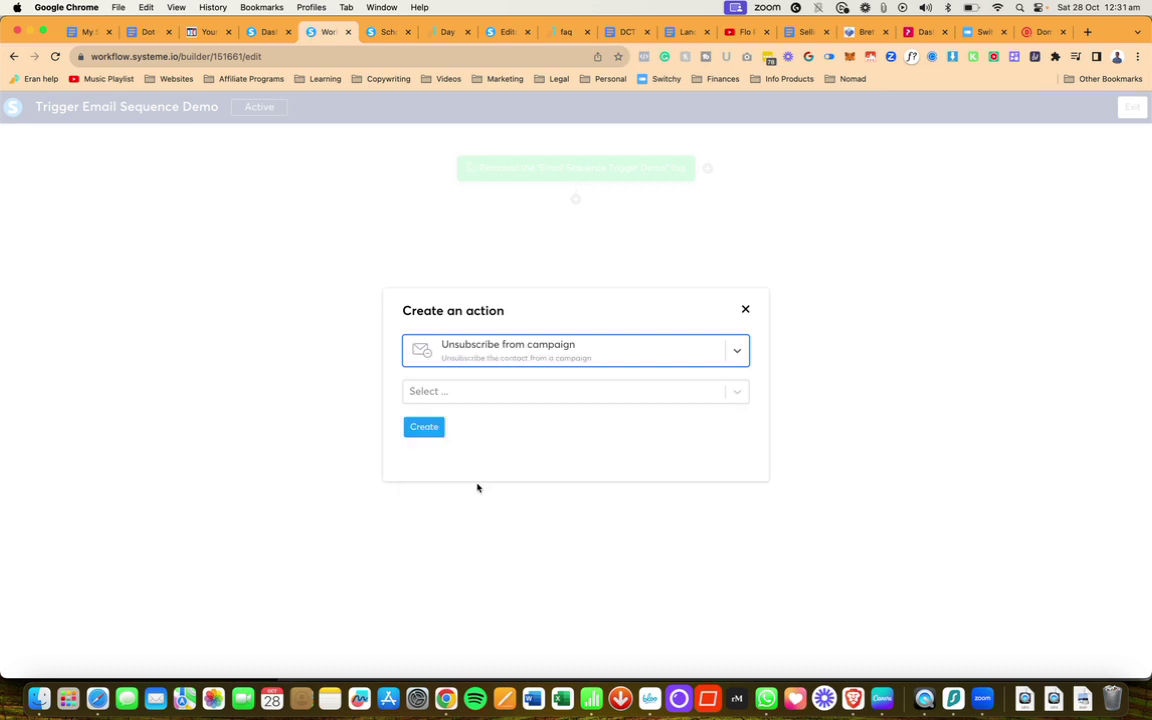
click(541, 391)
scroll(506, 466, down, 3)
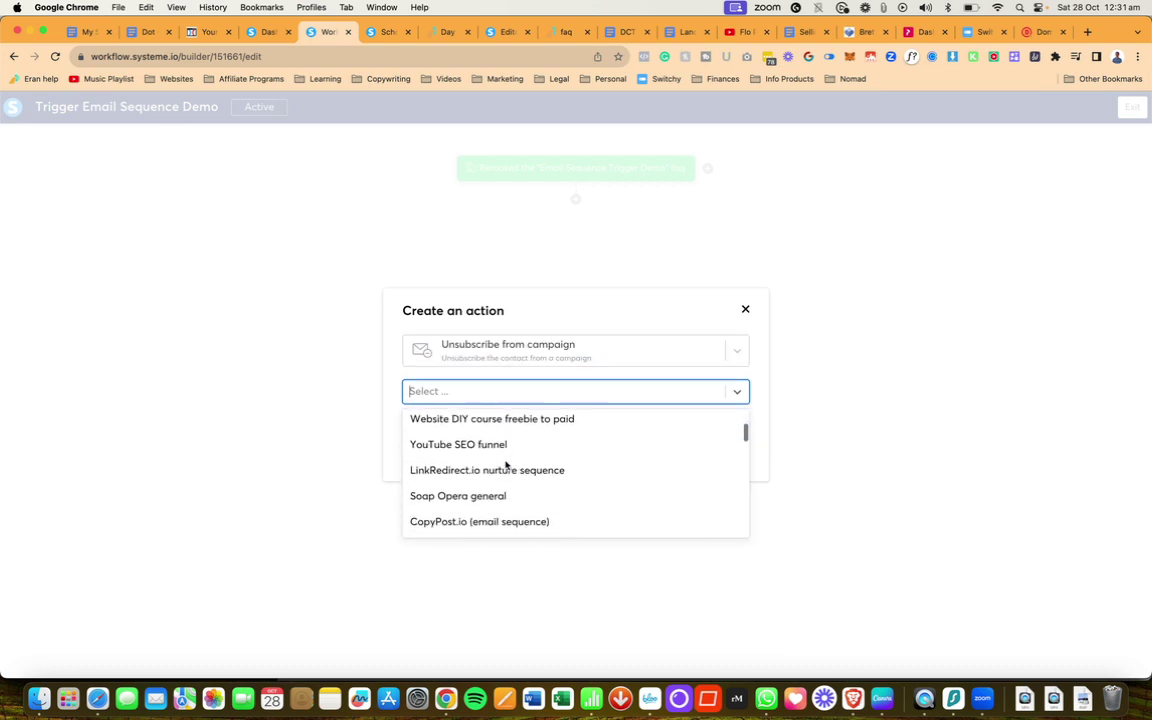
scroll(506, 466, up, 2)
click(483, 505)
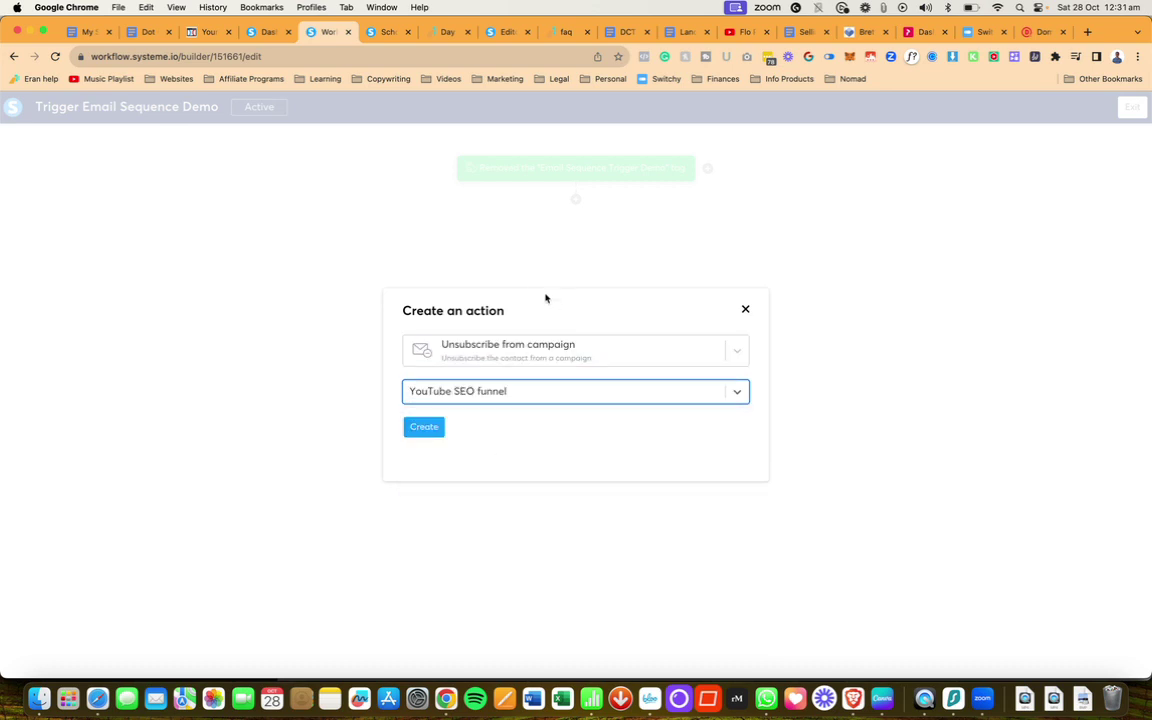
click(423, 428)
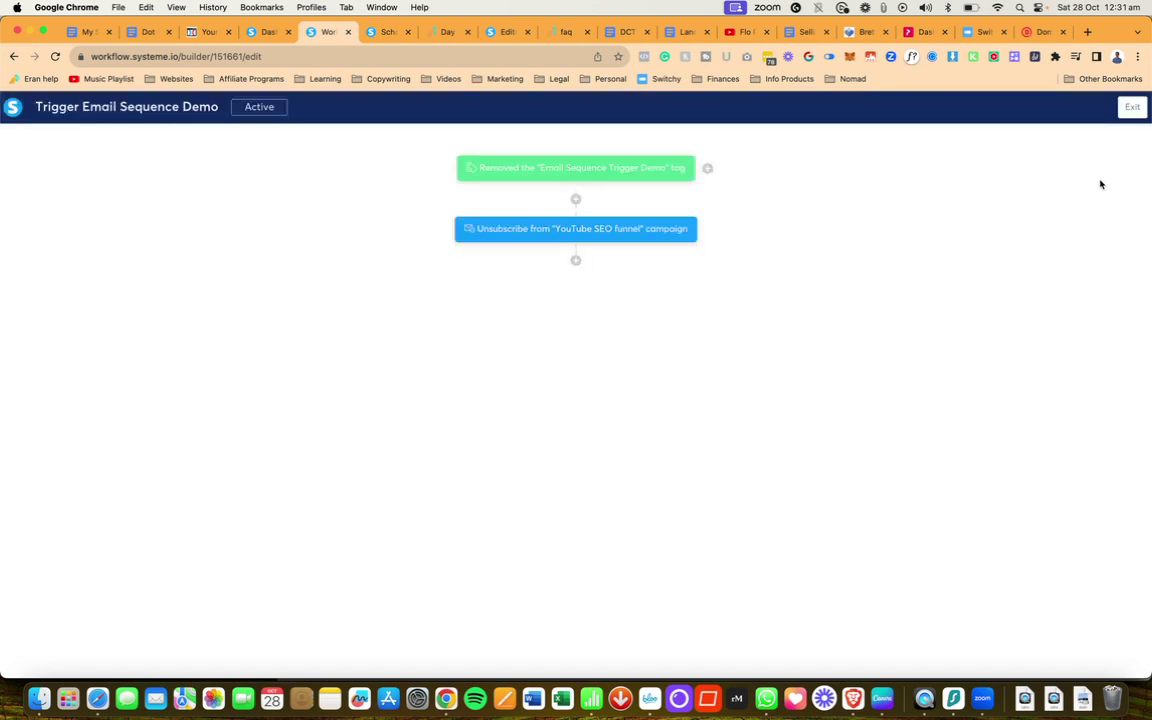
Step: Exit the workflow builder and remove the Trigger Email Sequence Demo workflow from the workflow list
click(1137, 114)
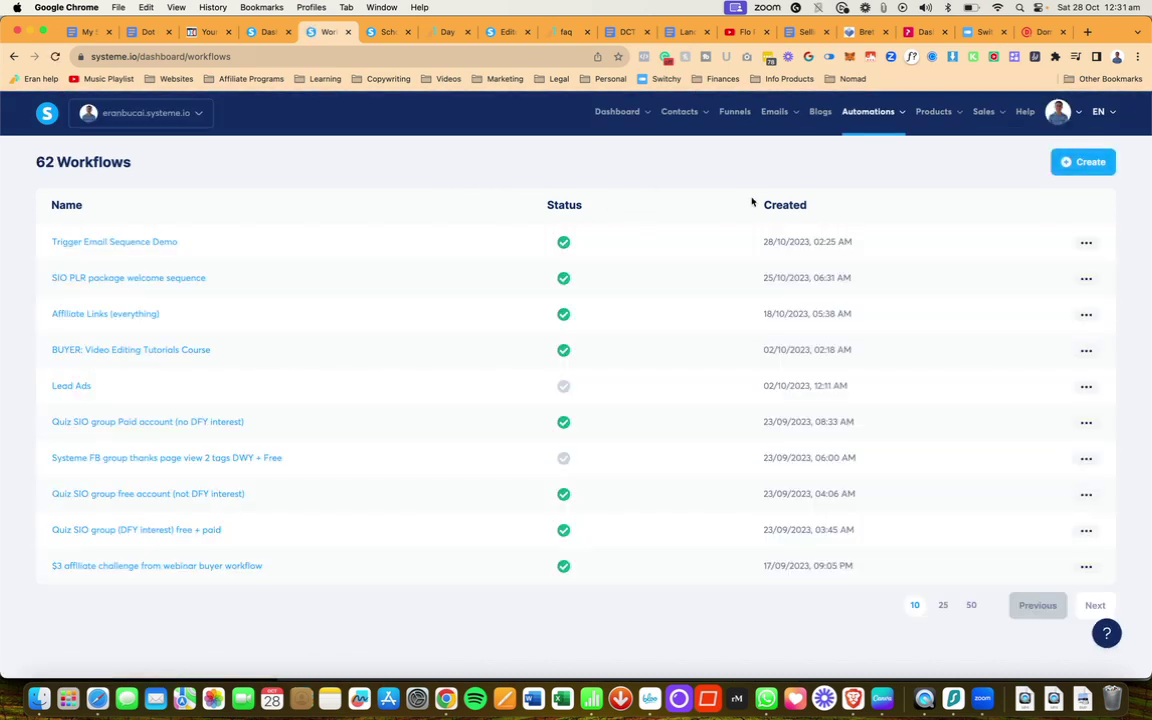
click(1087, 244)
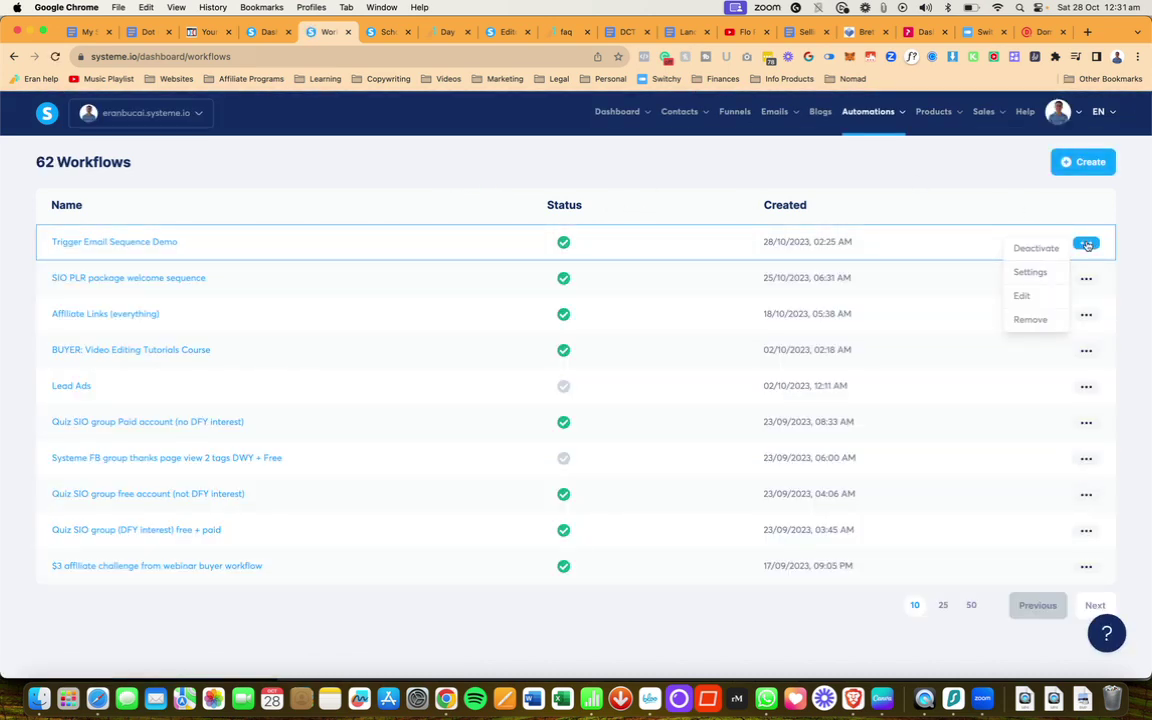
click(1033, 320)
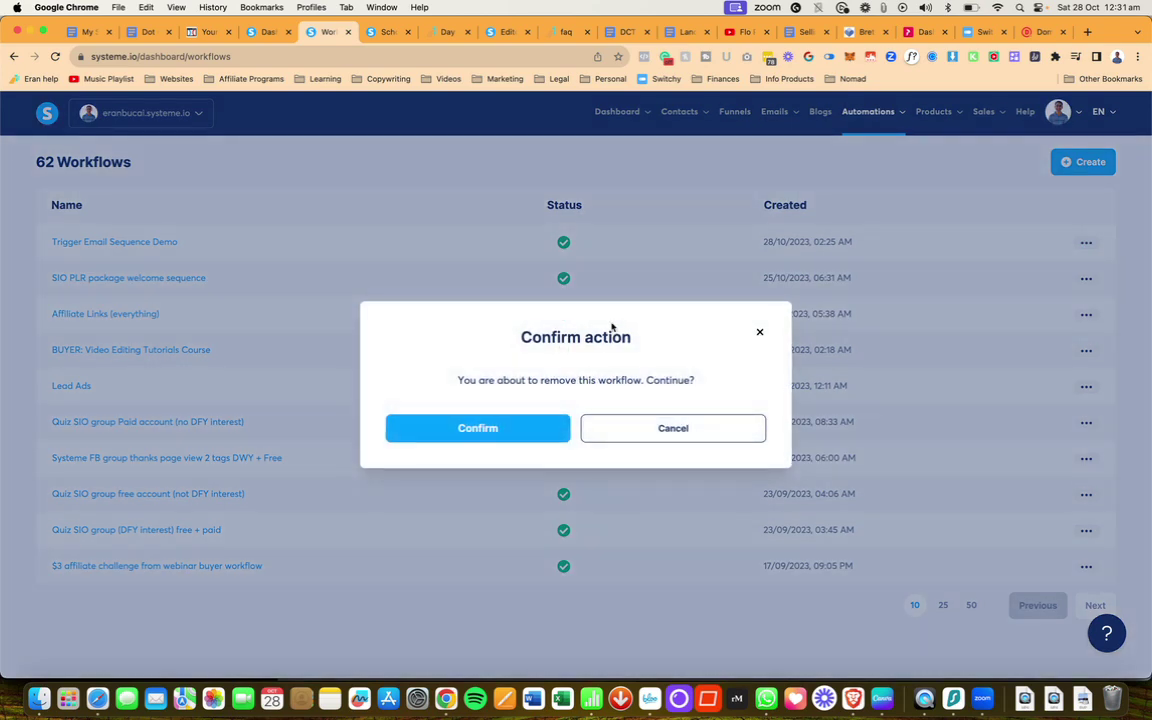
click(519, 432)
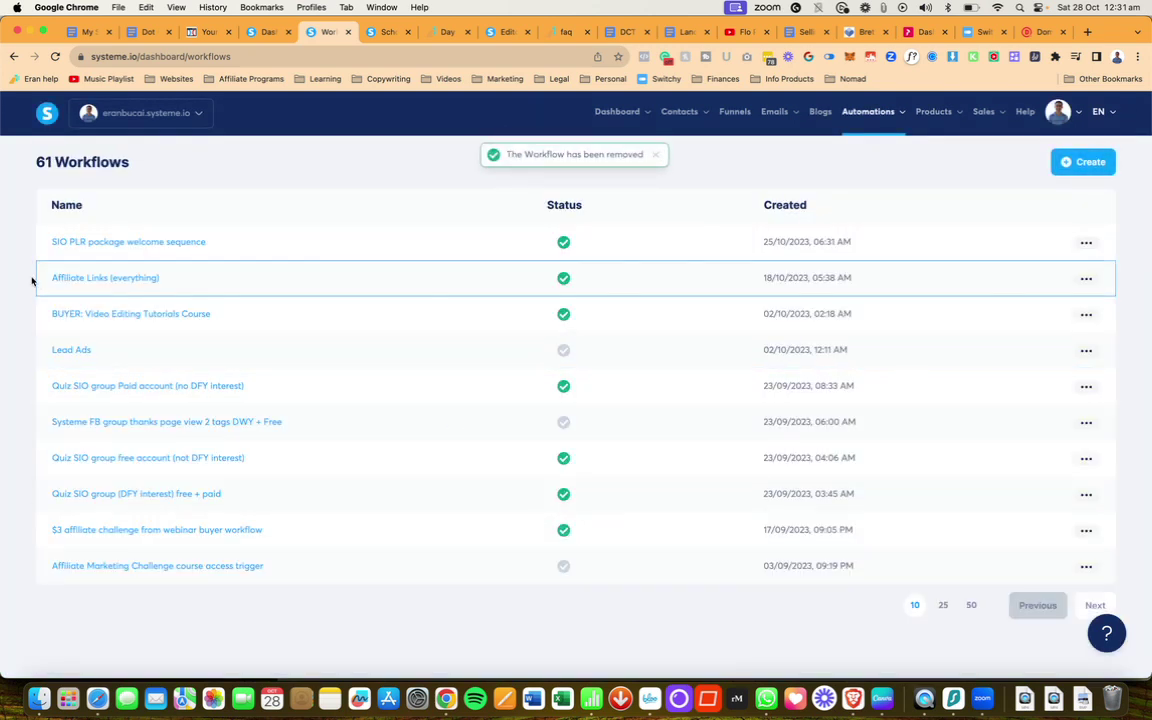